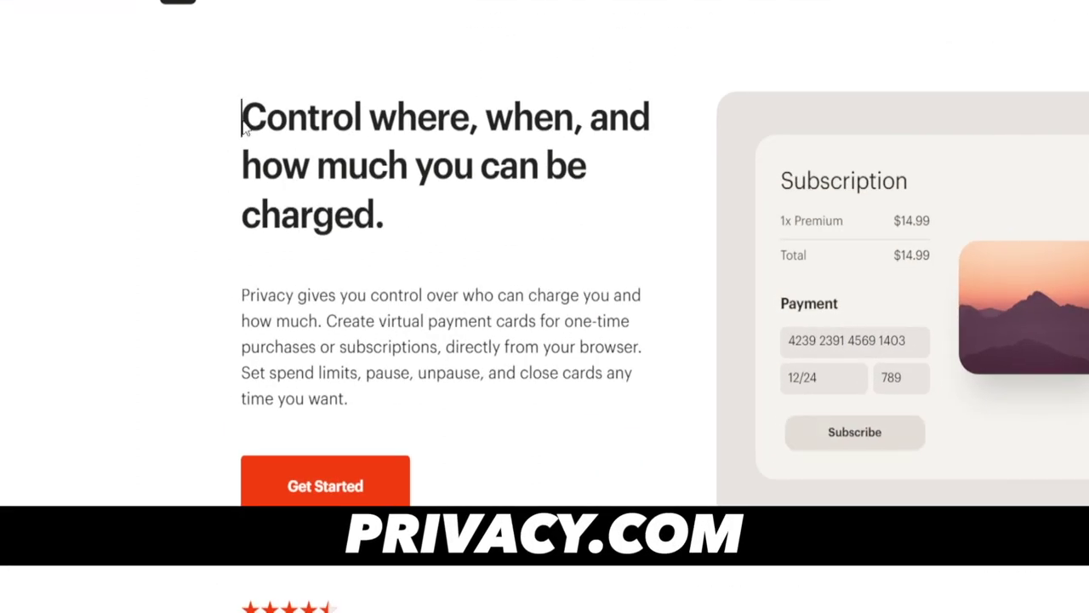
Step: Read the homepage headline and the Take Control and Protect Yourself Online headings
left_click_drag(243, 123, 450, 104)
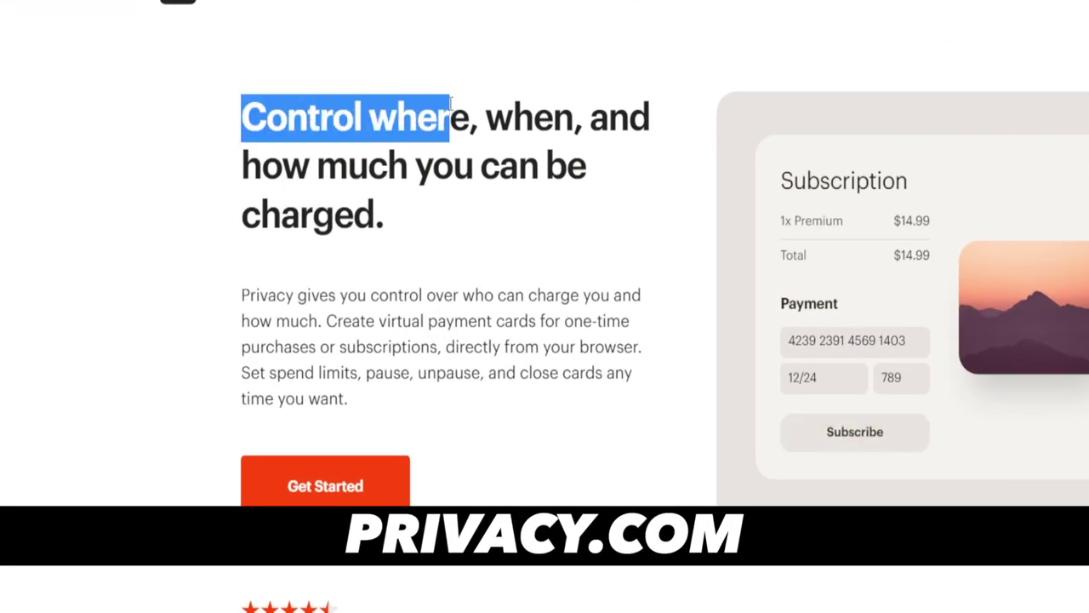
left_click_drag(241, 165, 647, 204)
left_click(635, 226)
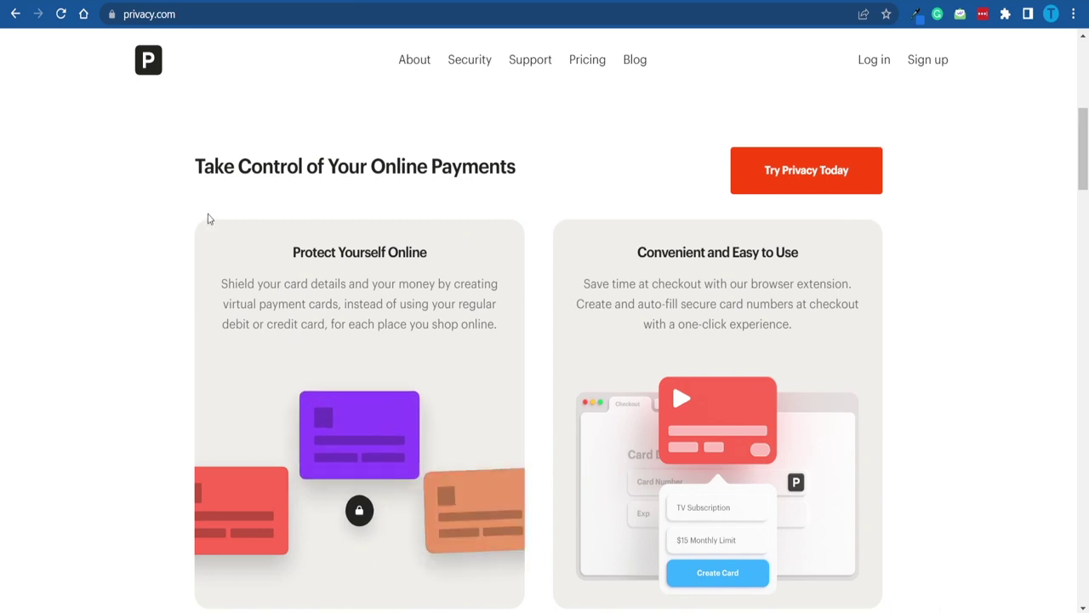
left_click_drag(205, 175, 541, 195)
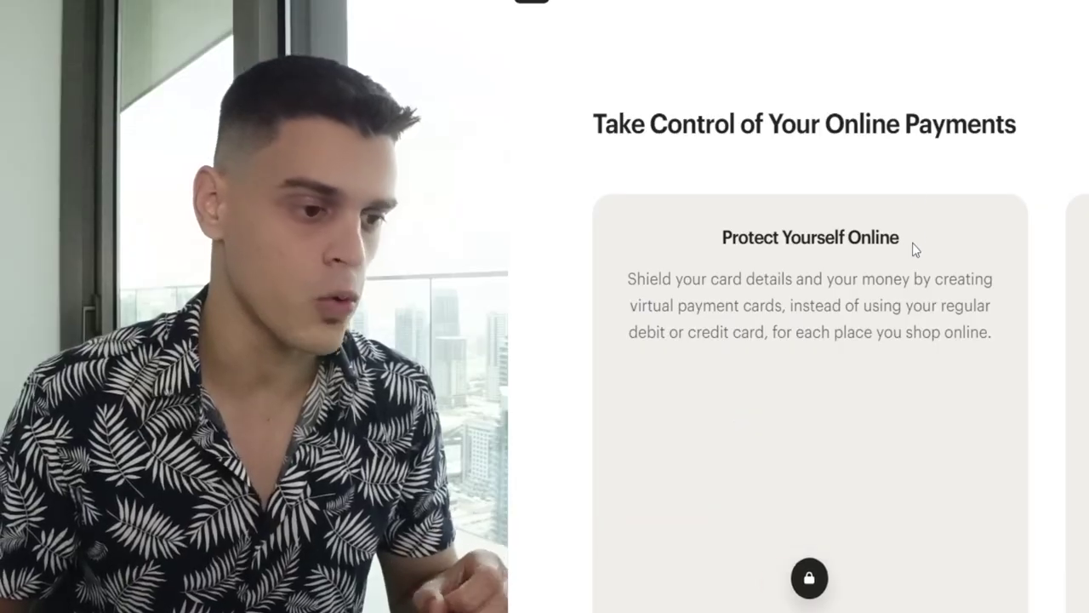
left_click_drag(913, 242, 715, 241)
left_click(924, 241)
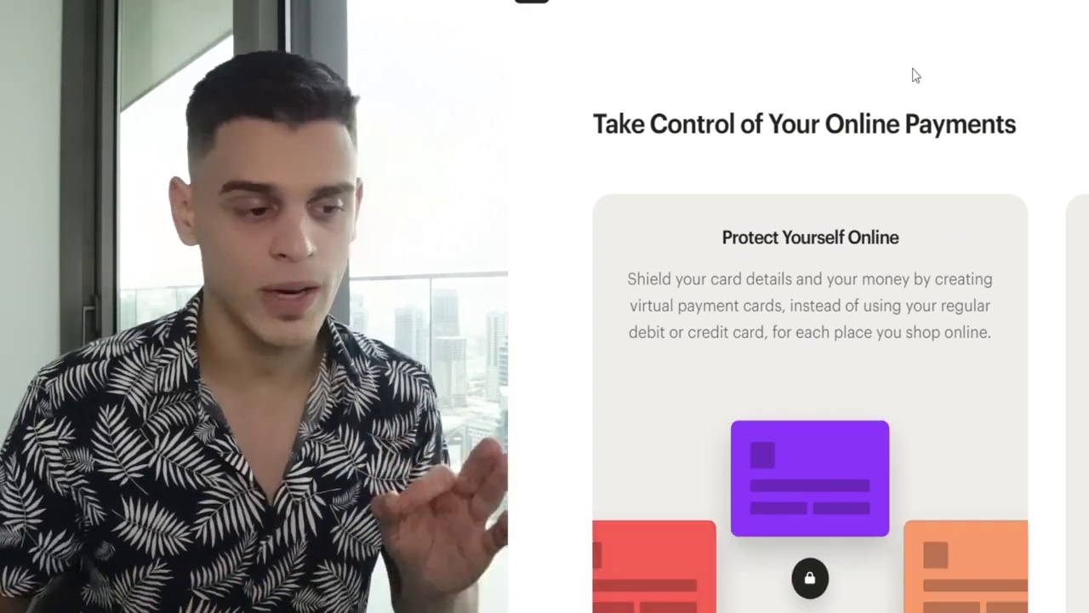
left_click_drag(902, 240, 713, 238)
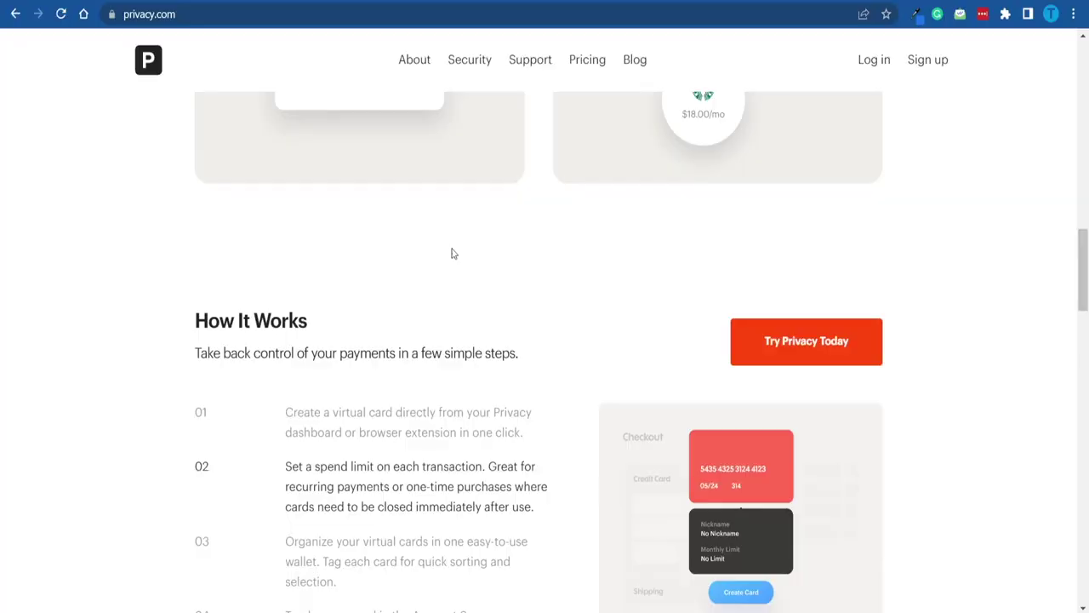
Step: Review the Create Merchant Locked Cards and Monitor Your Spend features on the homepage
scroll(455, 251, "up", 5)
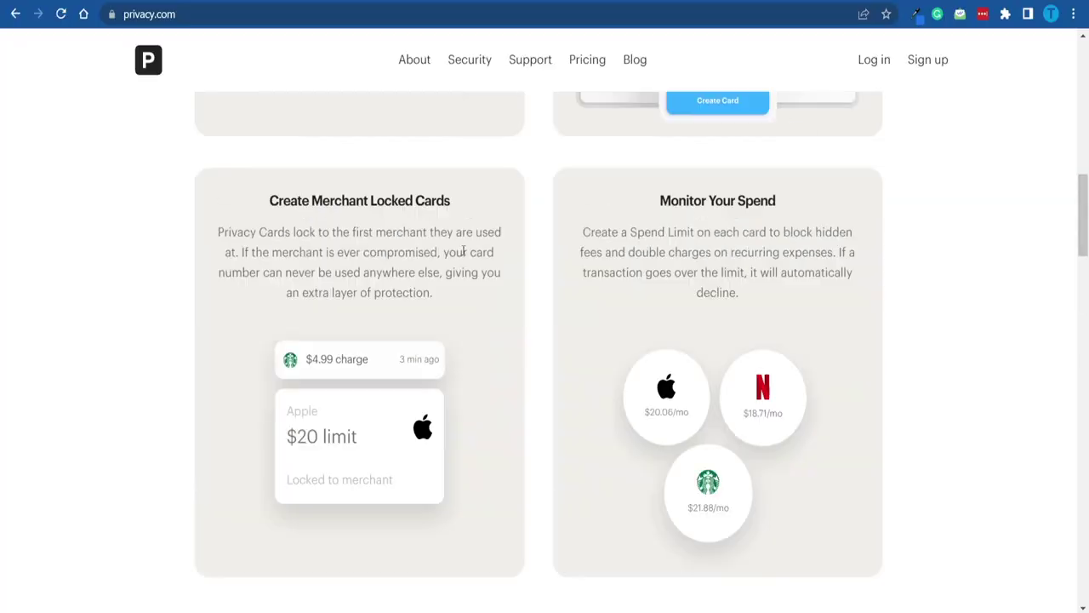
scroll(476, 279, "up", 5)
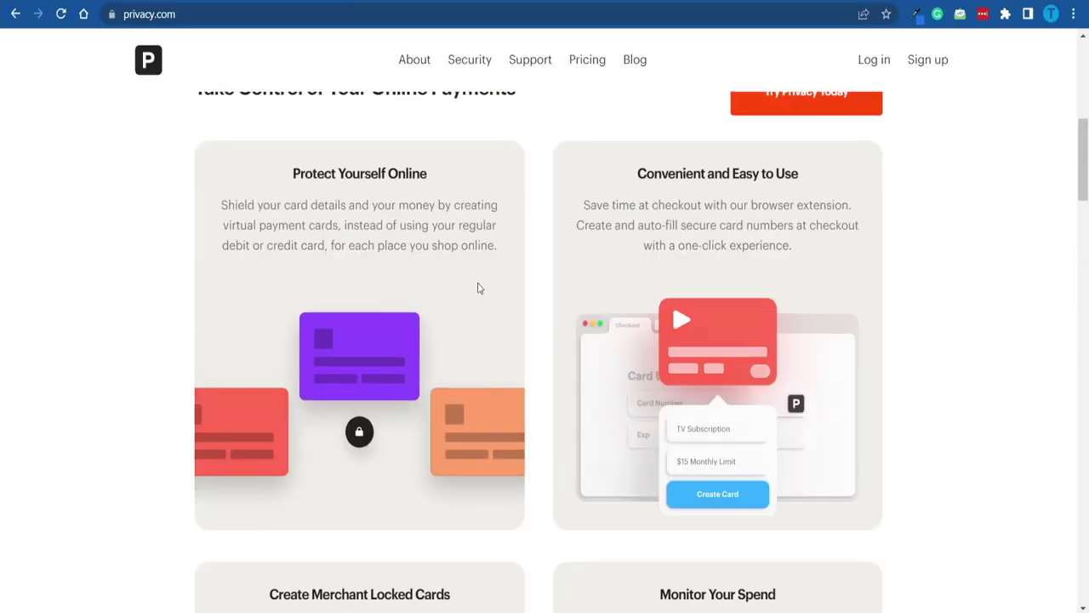
scroll(533, 272, "up", 6)
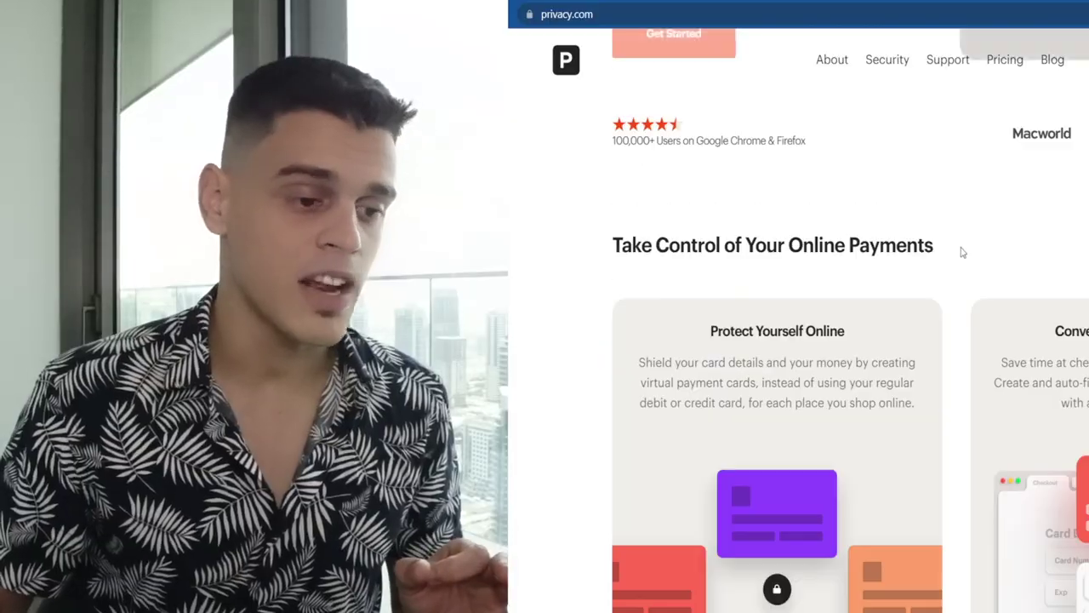
scroll(957, 247, "down", 4)
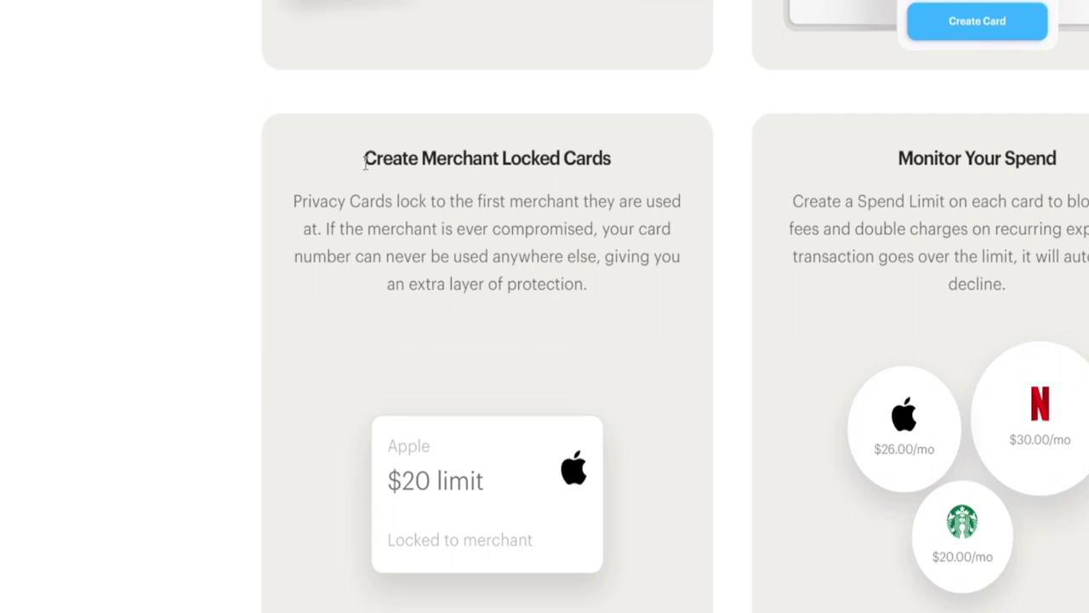
left_click_drag(364, 158, 620, 161)
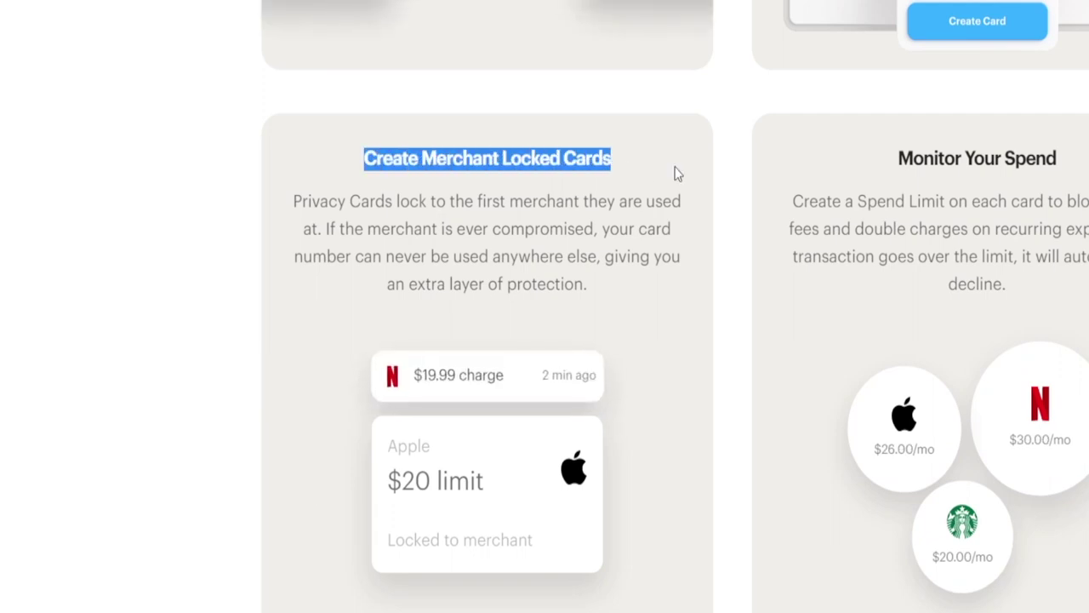
left_click(882, 168)
left_click_drag(883, 167, 1086, 181)
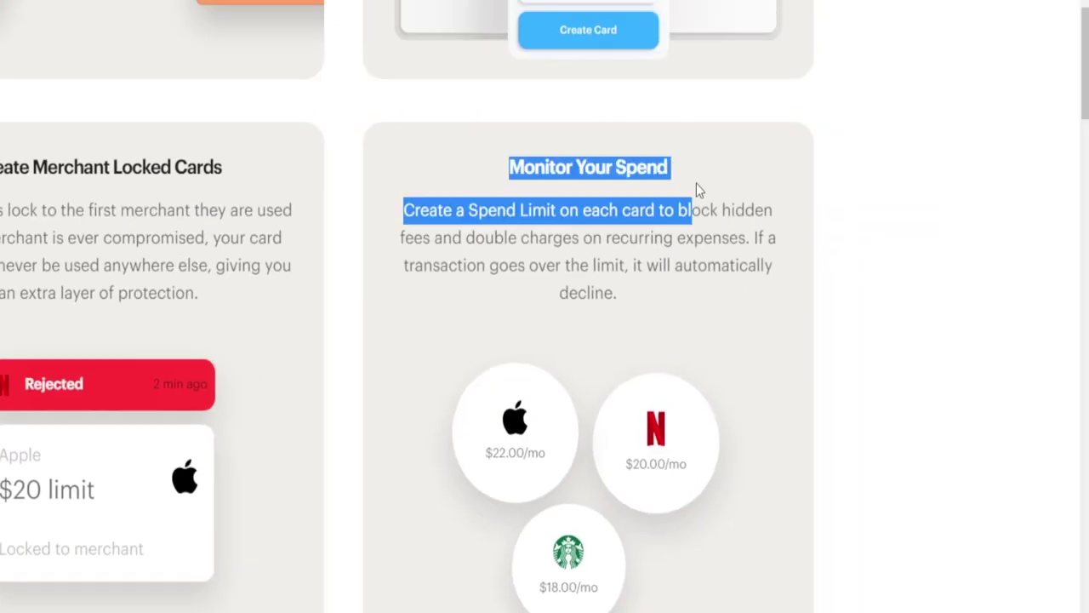
left_click(743, 210)
Step: Start signing up from the homepage as a New User
scroll(599, 247, "down", 5)
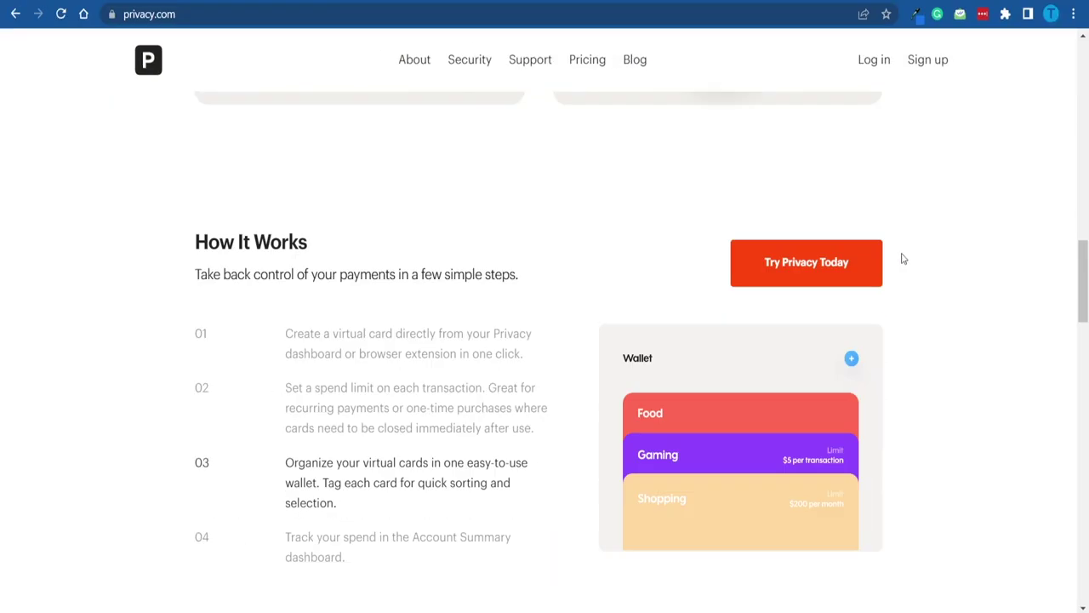
scroll(341, 329, "down", 2)
scroll(430, 409, "up", 2)
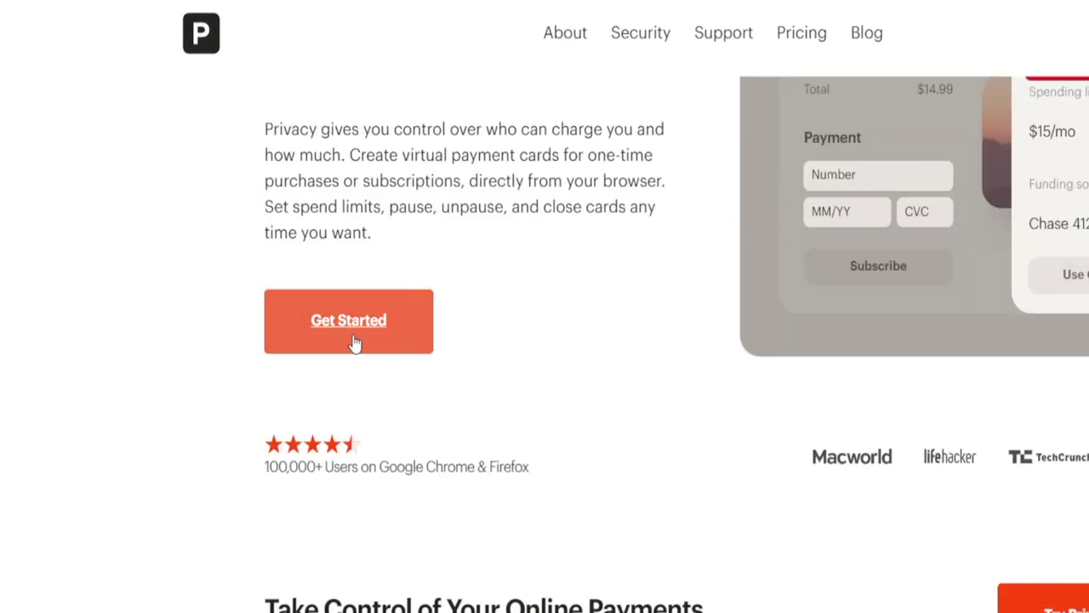
left_click(349, 323)
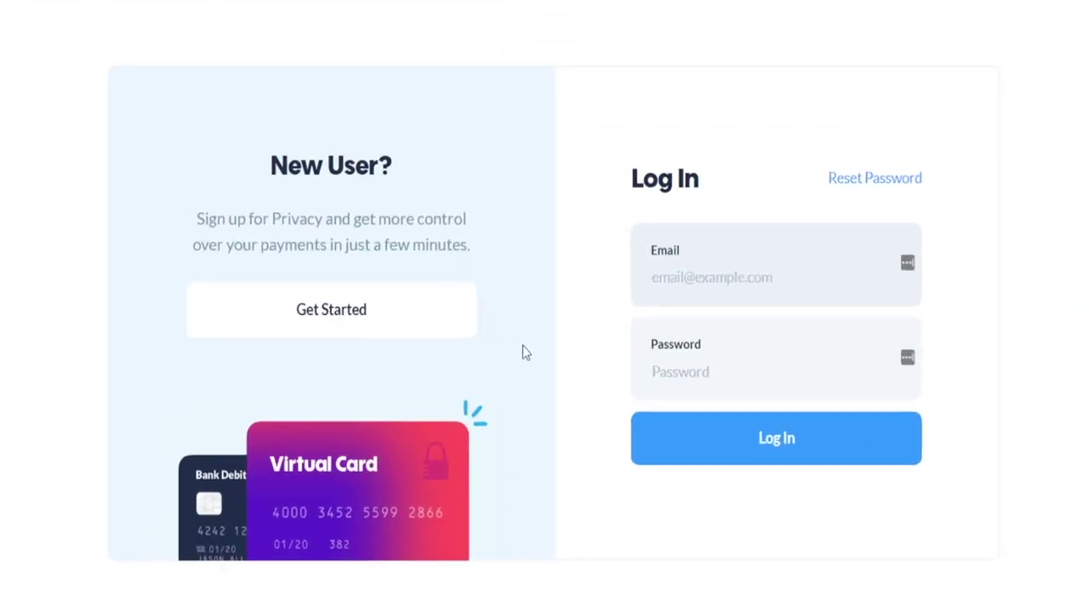
left_click(334, 322)
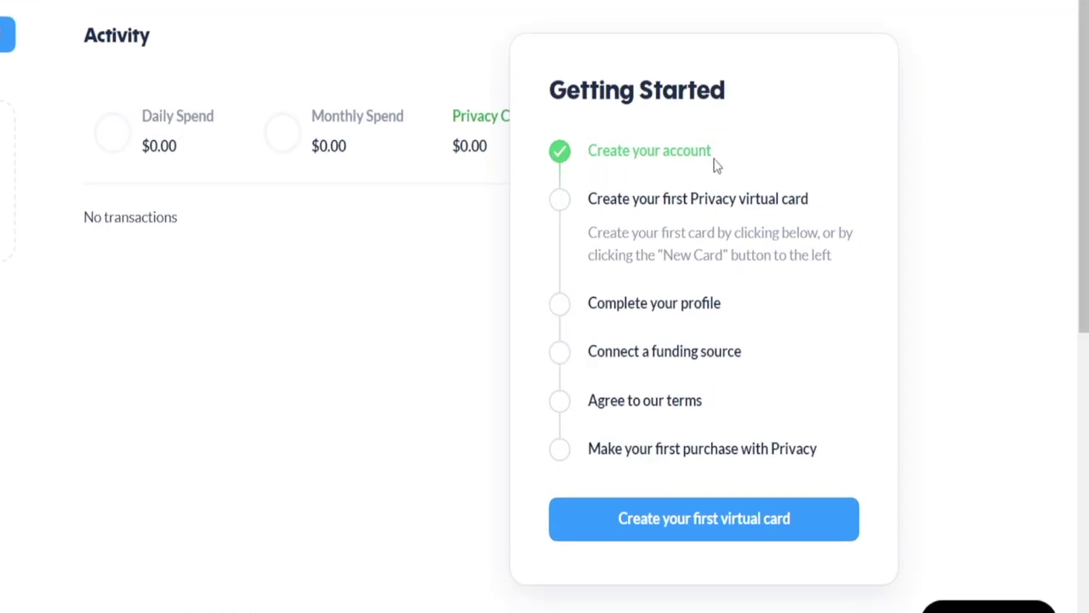
Step: Create the first virtual card, My First Card, from the Getting Started checklist
left_click_drag(647, 199, 811, 213)
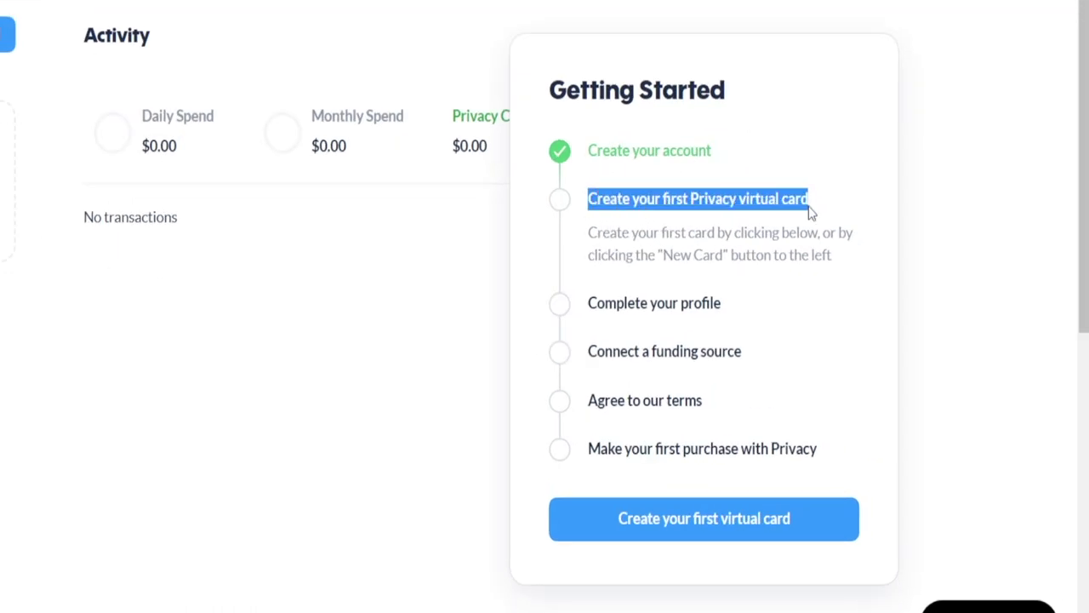
left_click(836, 241)
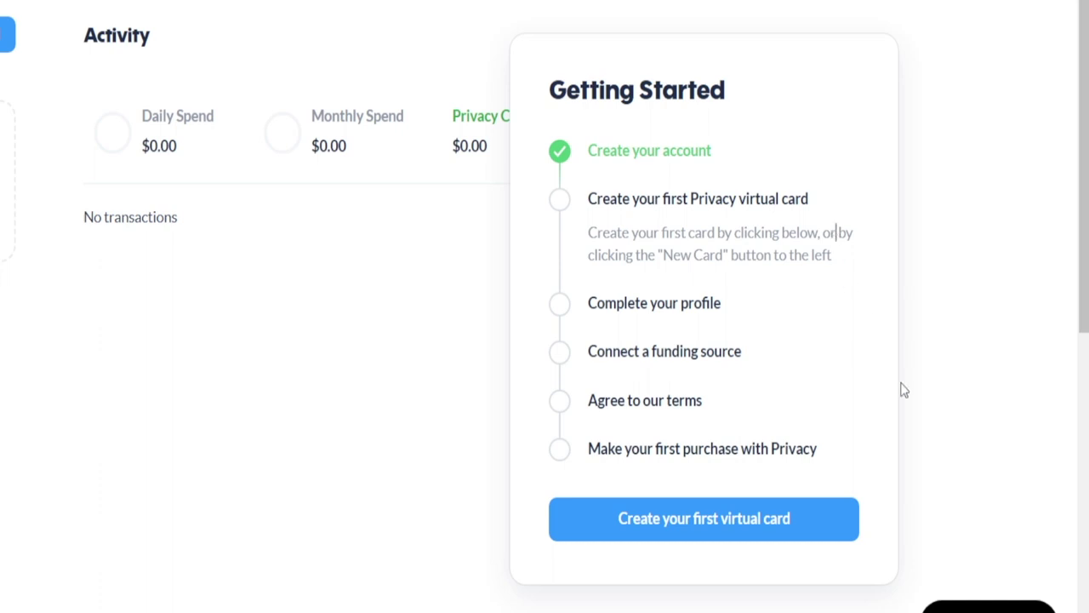
left_click(787, 532)
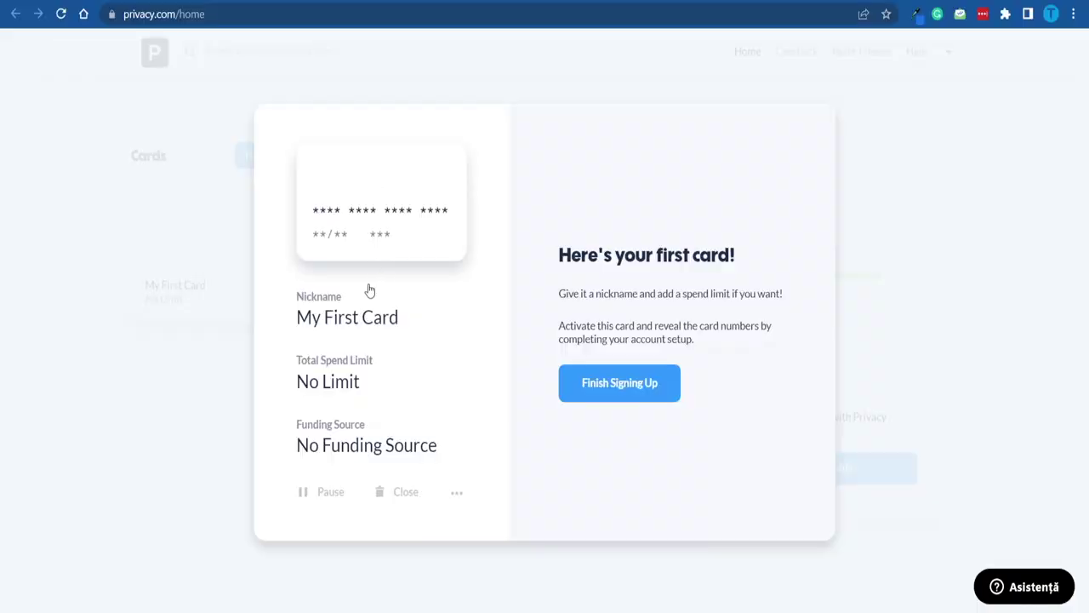
Step: Leave the first card's nickname unchanged and continue to Finish Signing Up
left_click(370, 318)
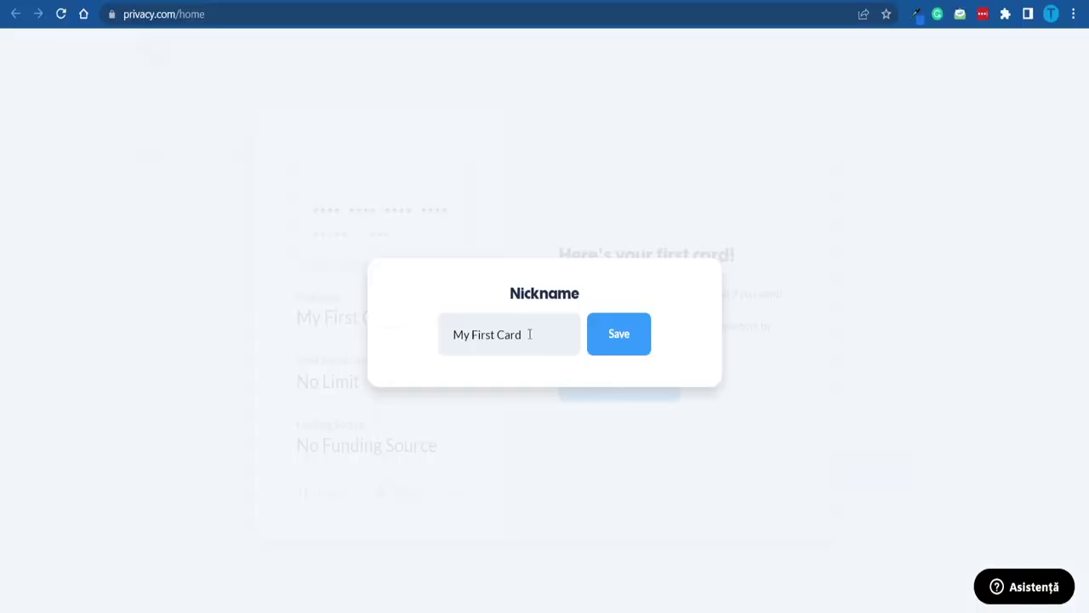
left_click(690, 212)
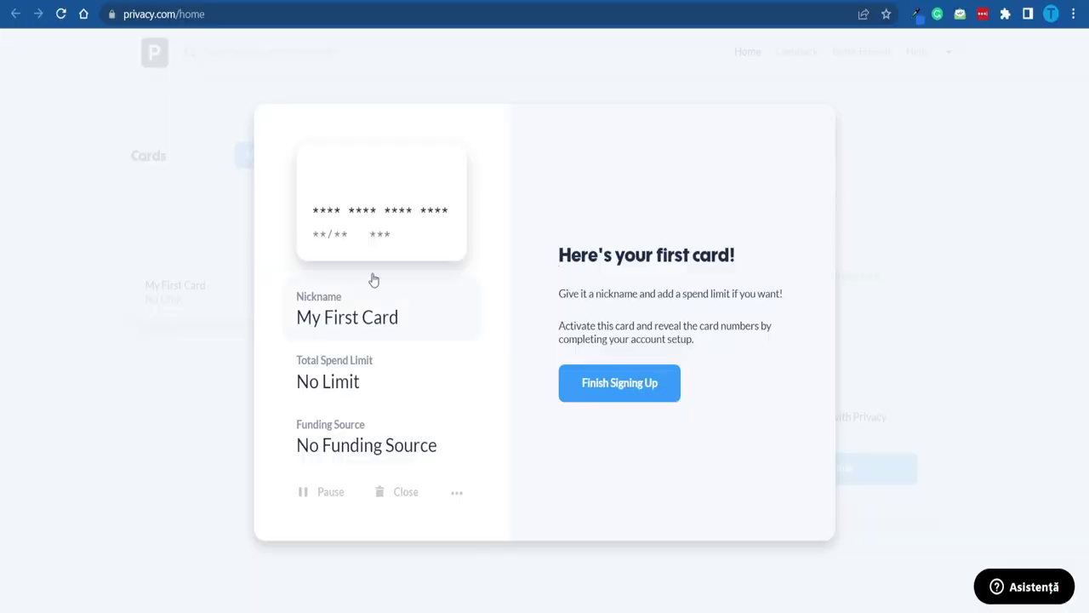
left_click(619, 384)
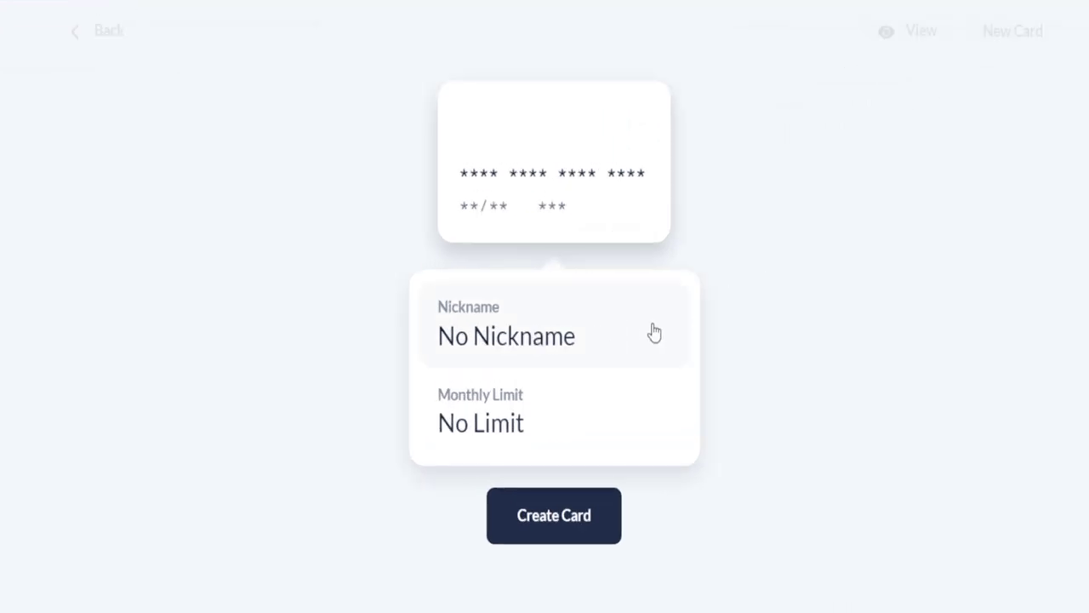
Step: Nickname the card Netflix with its logo and set a $20 monthly spend limit
left_click(654, 333)
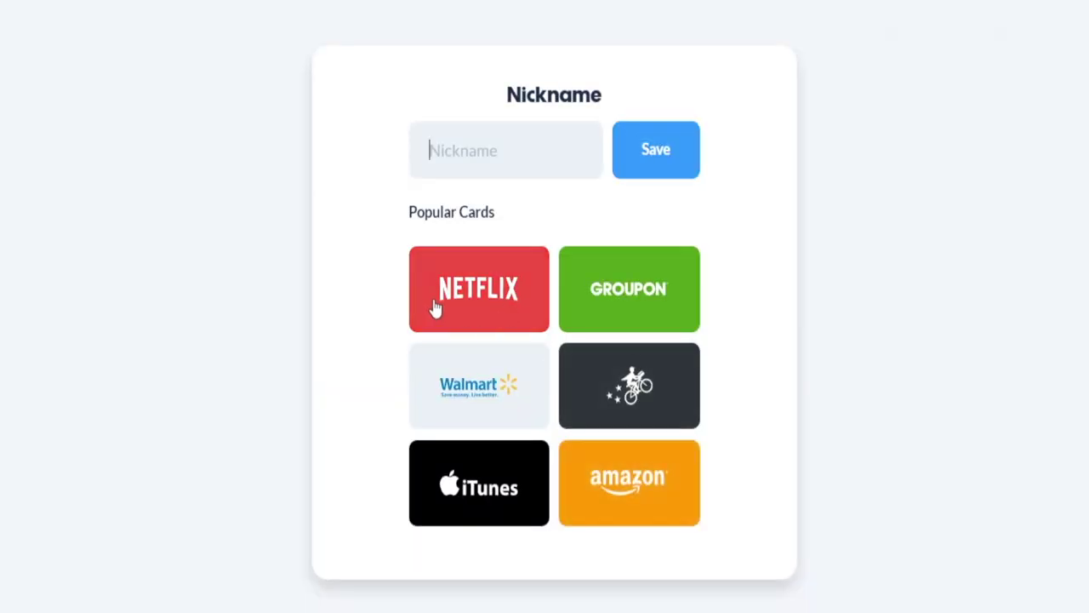
left_click(502, 291)
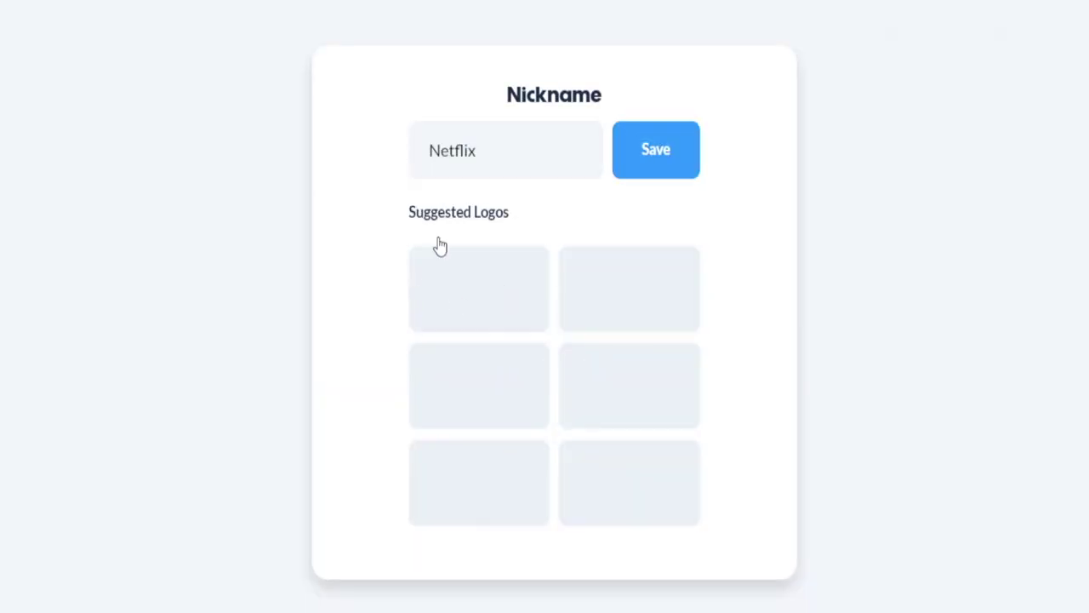
left_click(665, 162)
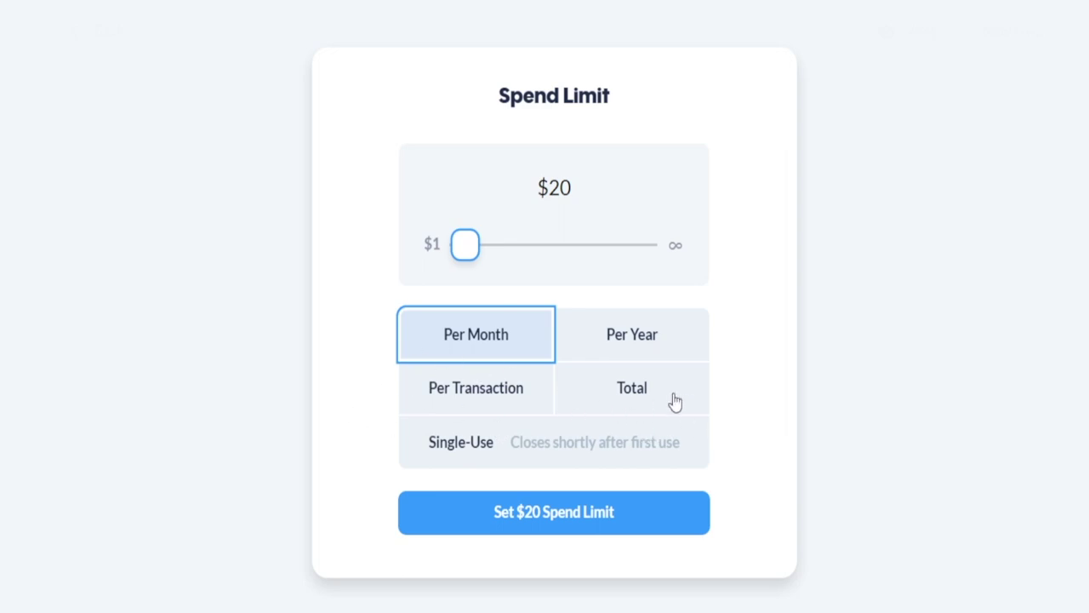
left_click(571, 521)
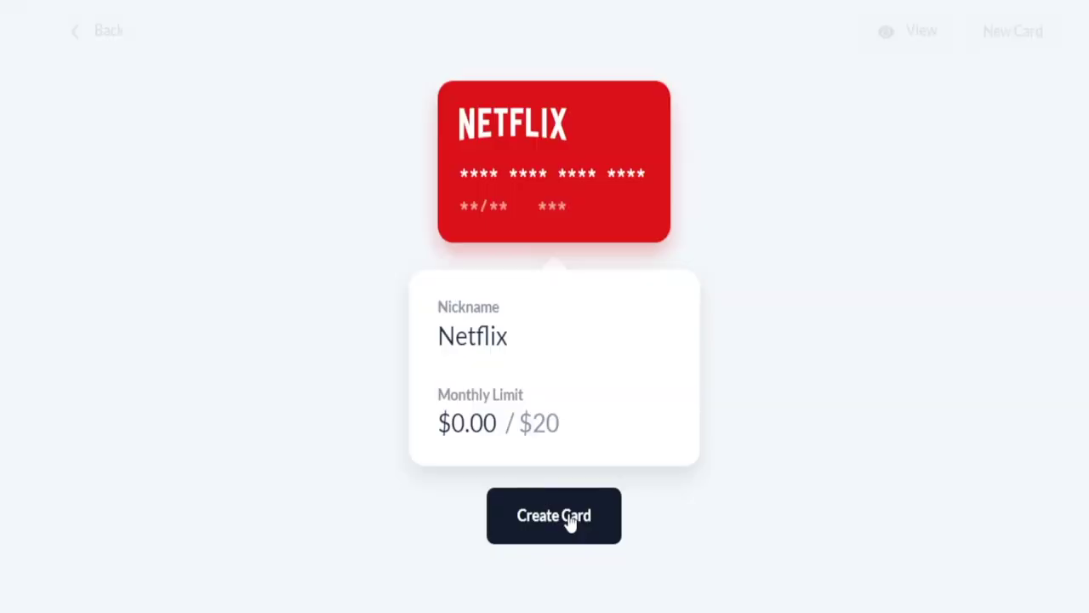
Step: Create the Netflix card and note the Complete your profile checklist step
left_click(570, 534)
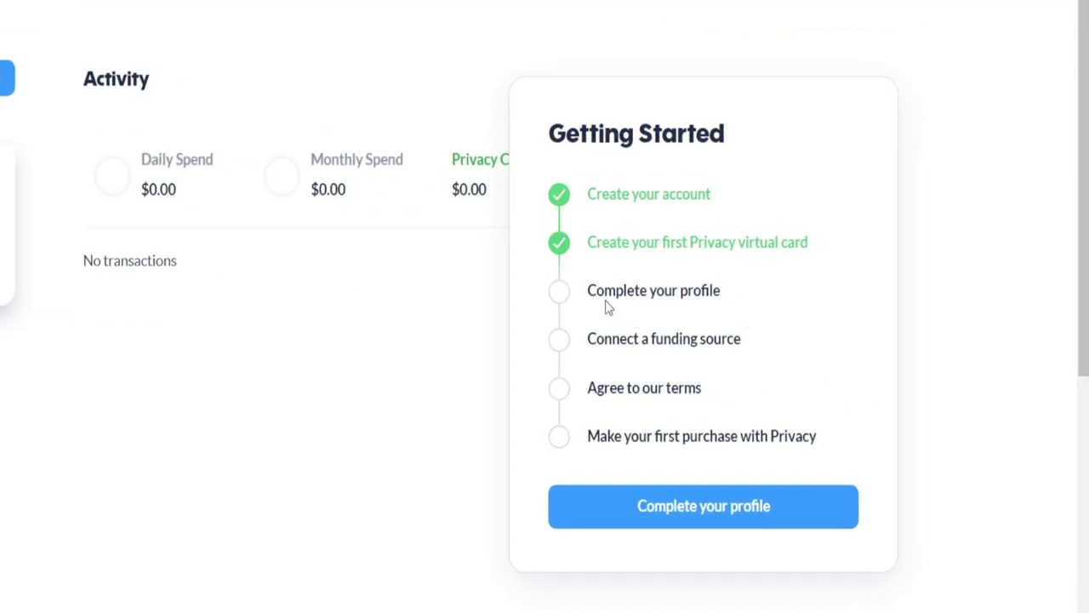
left_click_drag(592, 292, 740, 294)
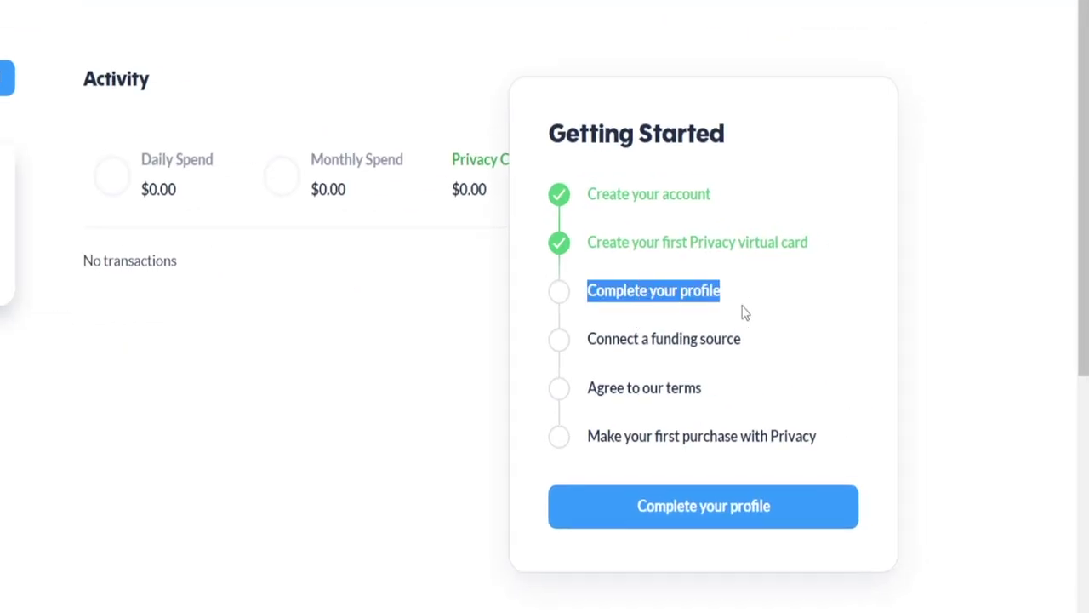
left_click(743, 312)
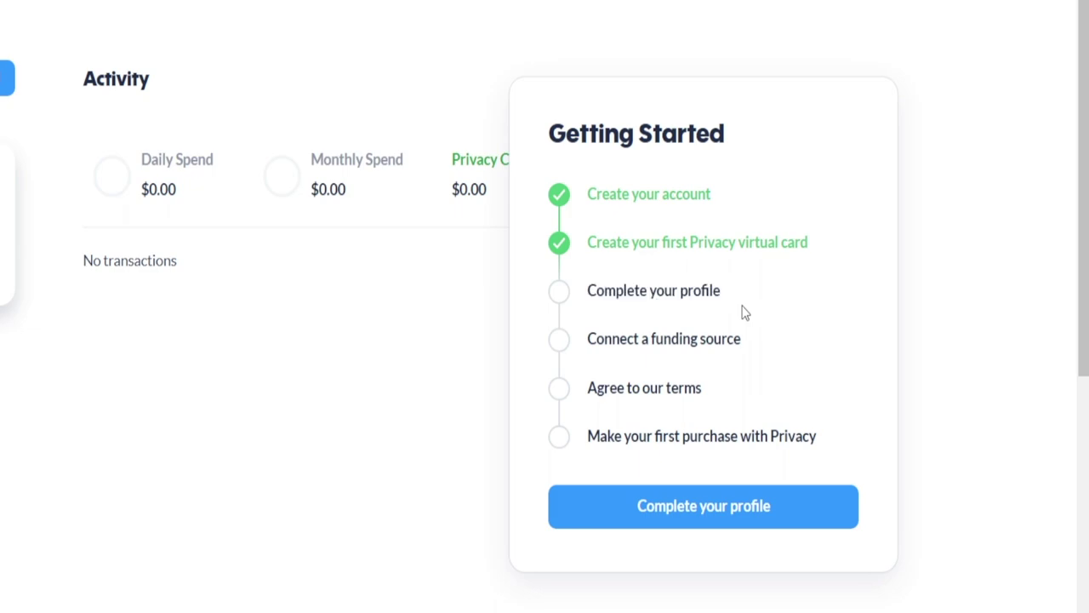
Step: Begin profile setup for Myself and review the personal details form
left_click(730, 505)
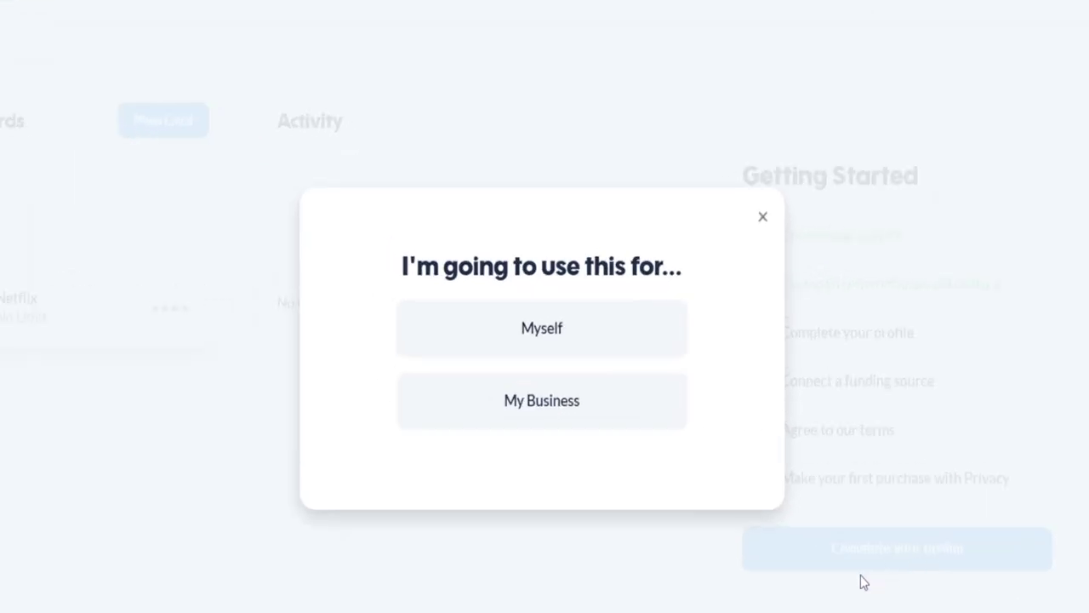
left_click(537, 333)
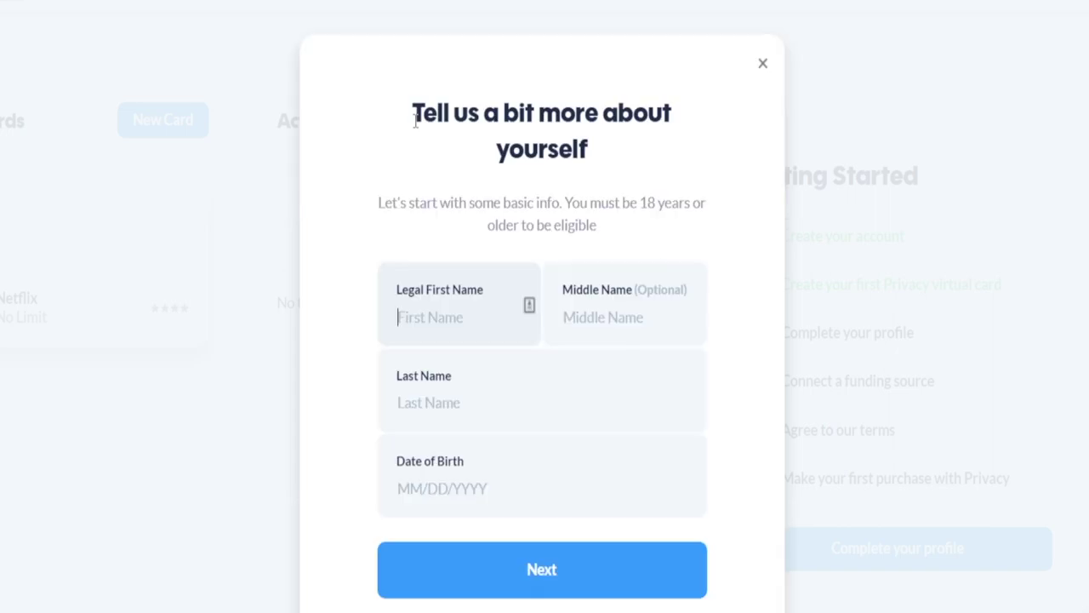
left_click_drag(414, 112, 688, 157)
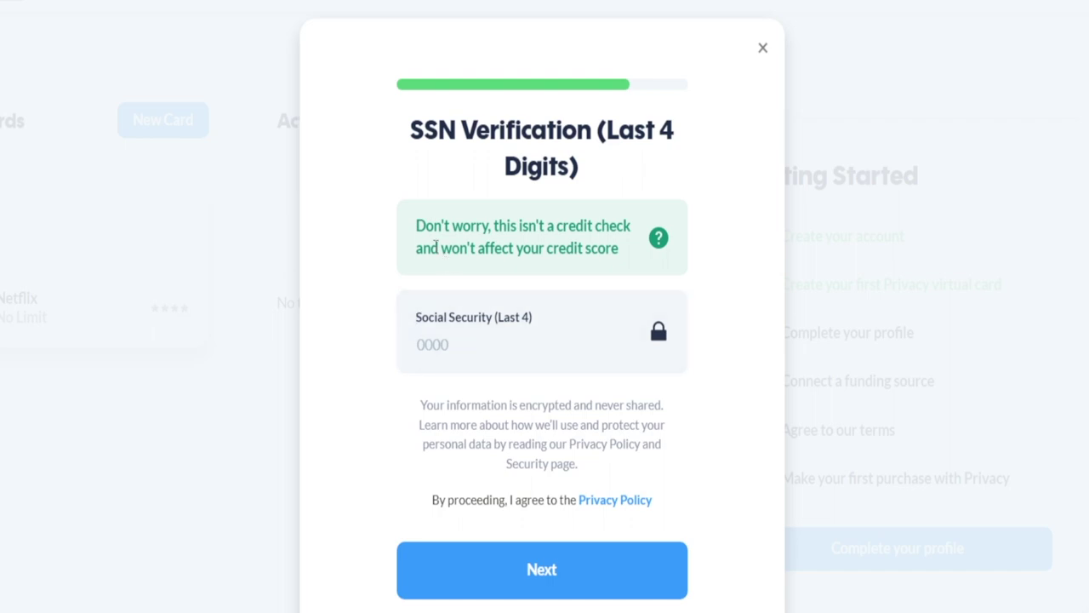
left_click_drag(491, 220, 451, 248)
left_click(703, 220)
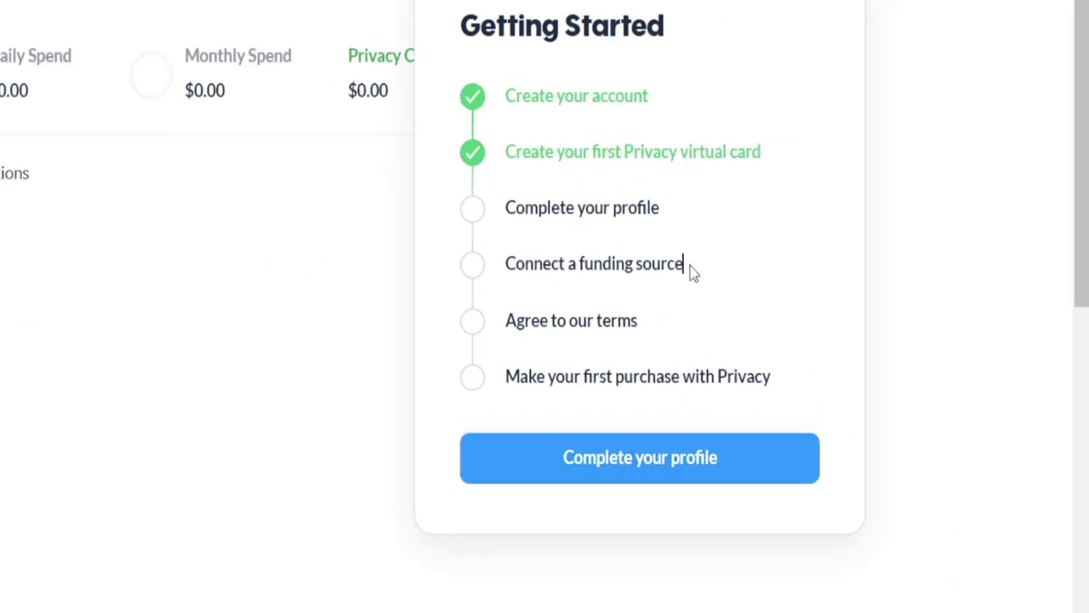
left_click_drag(691, 268, 508, 270)
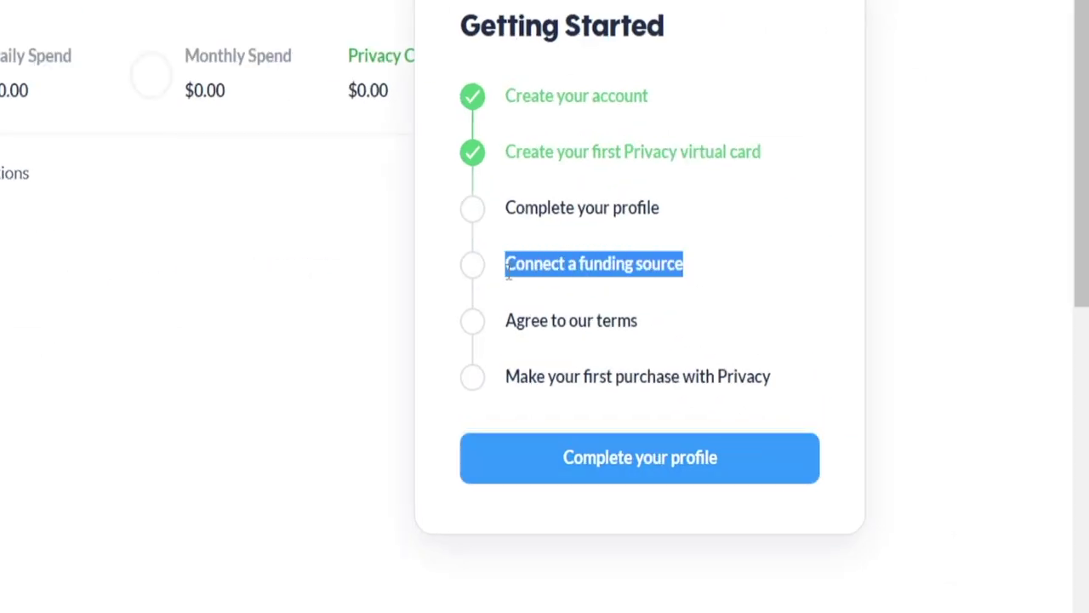
Step: Review the Agree to our terms and first purchase checklist steps, then go to Cashback
left_click_drag(508, 319, 640, 323)
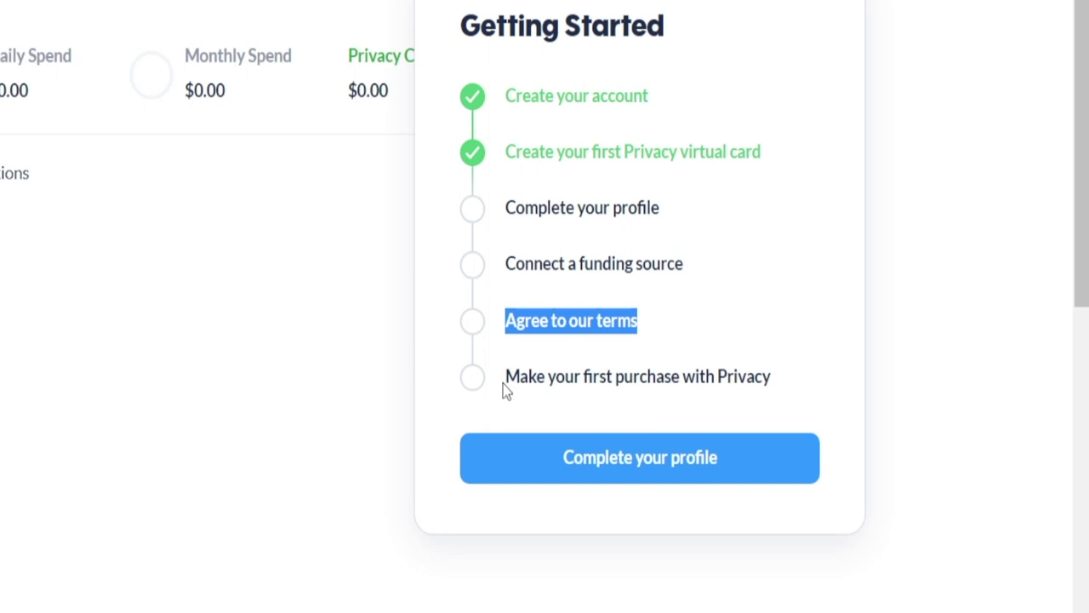
left_click_drag(509, 385, 775, 377)
left_click(783, 294)
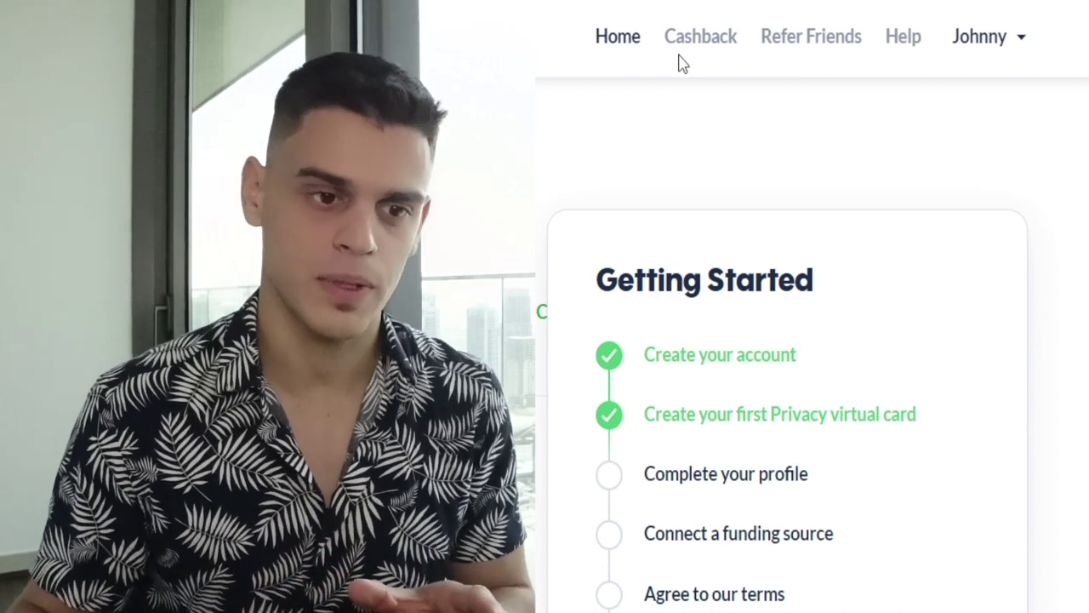
left_click(680, 53)
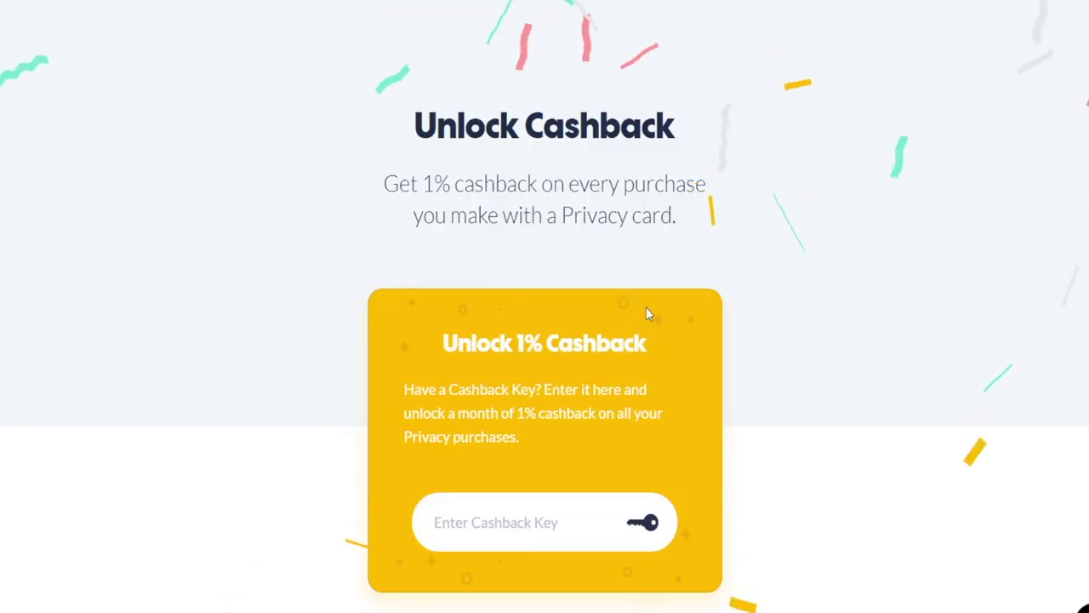
Step: Read how Cashback gives 1% of each Privacy card purchase back as Privacy credit
left_click_drag(382, 182, 752, 178)
left_click(711, 229)
left_click_drag(712, 229, 410, 217)
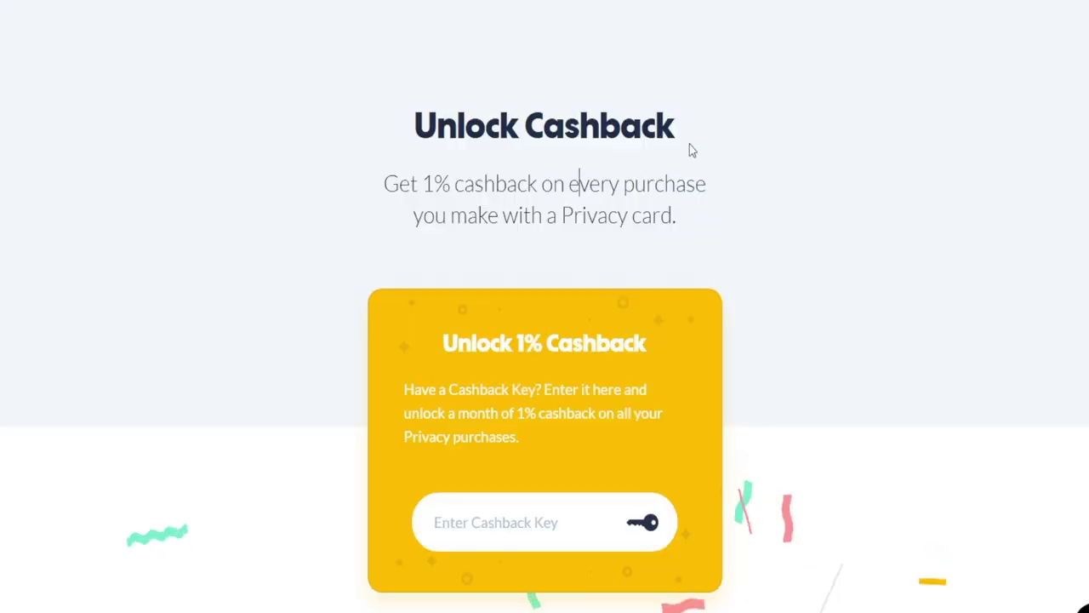
left_click_drag(423, 183, 451, 184)
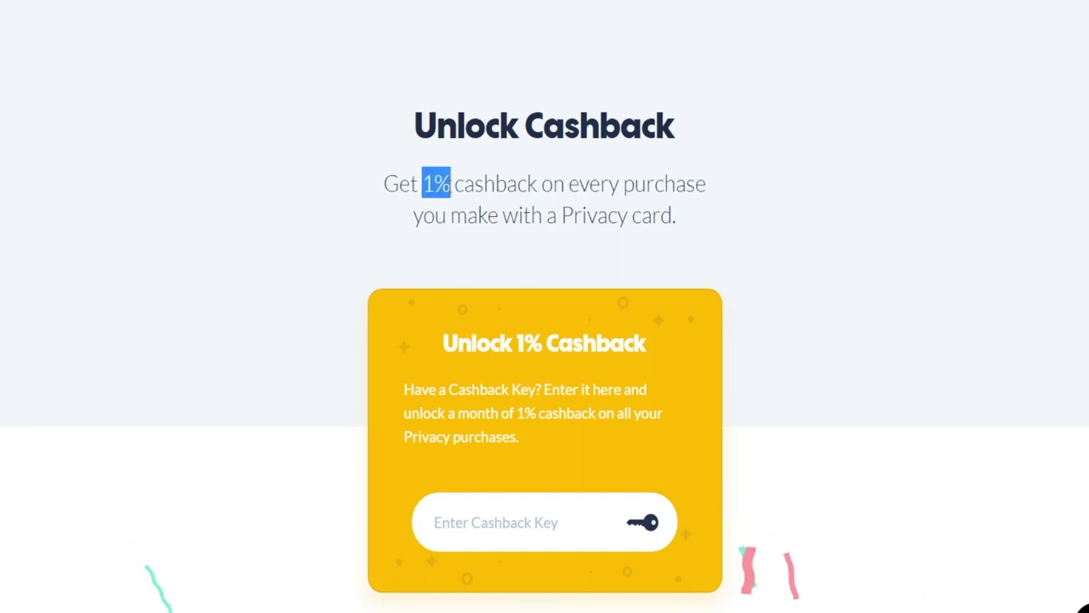
left_click(702, 230)
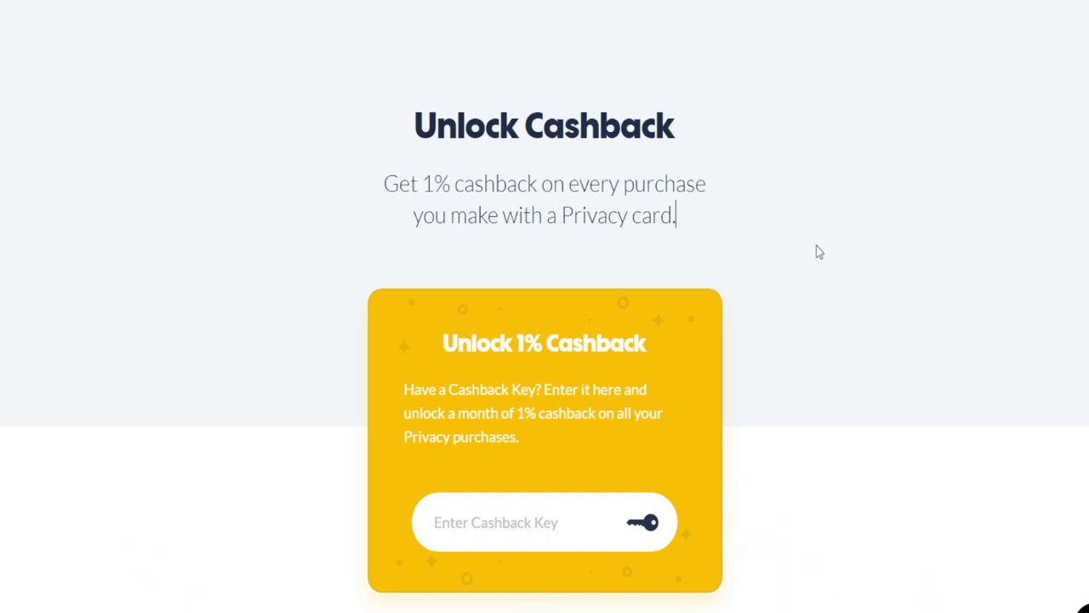
scroll(856, 267, "down", 5)
left_click_drag(350, 386, 622, 393)
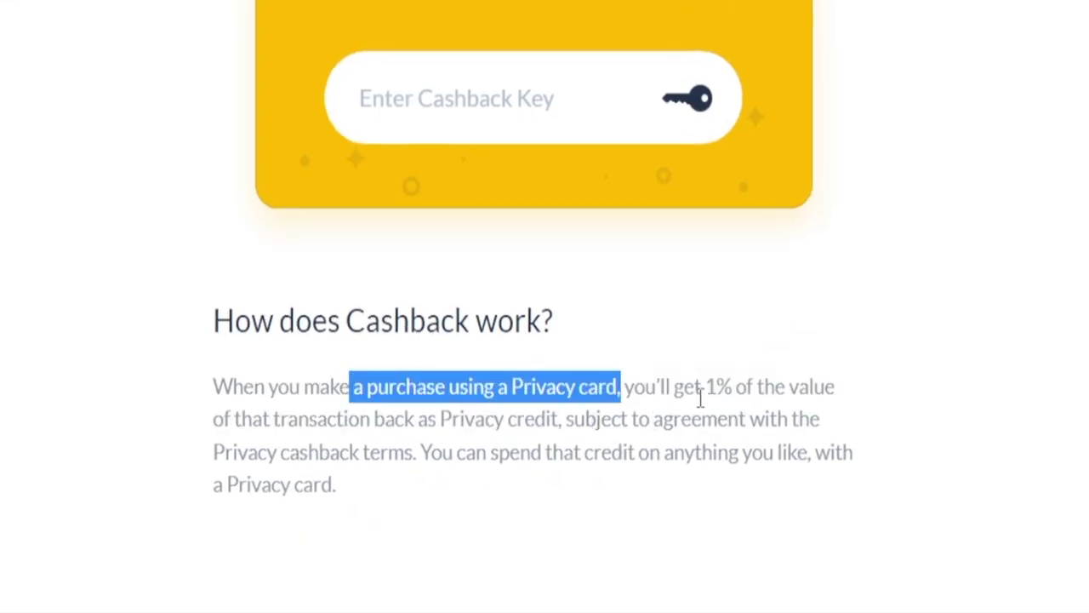
left_click_drag(703, 388, 837, 389)
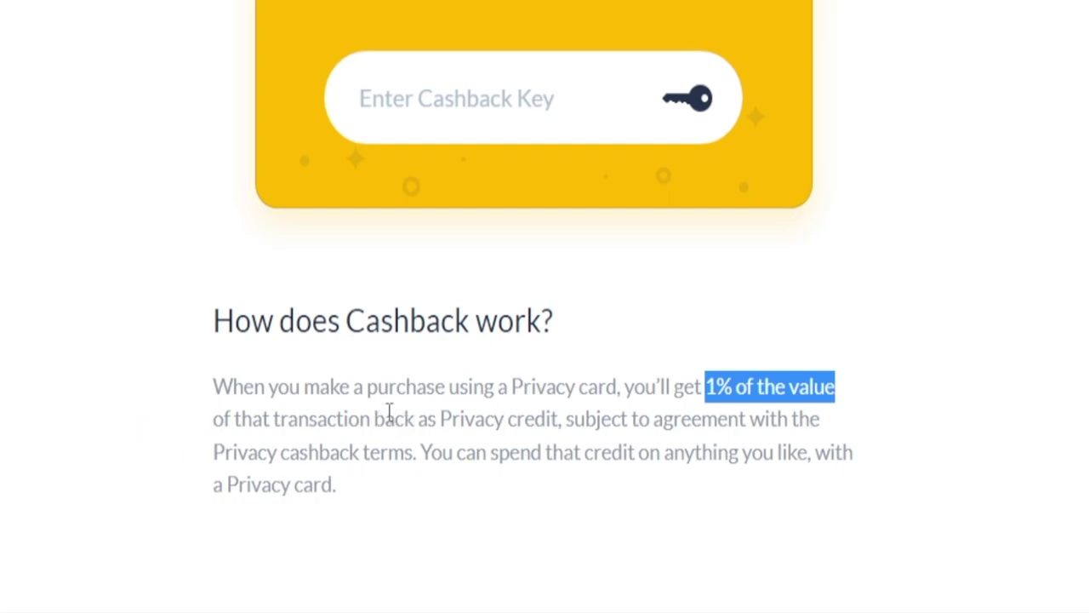
left_click_drag(387, 415, 555, 410)
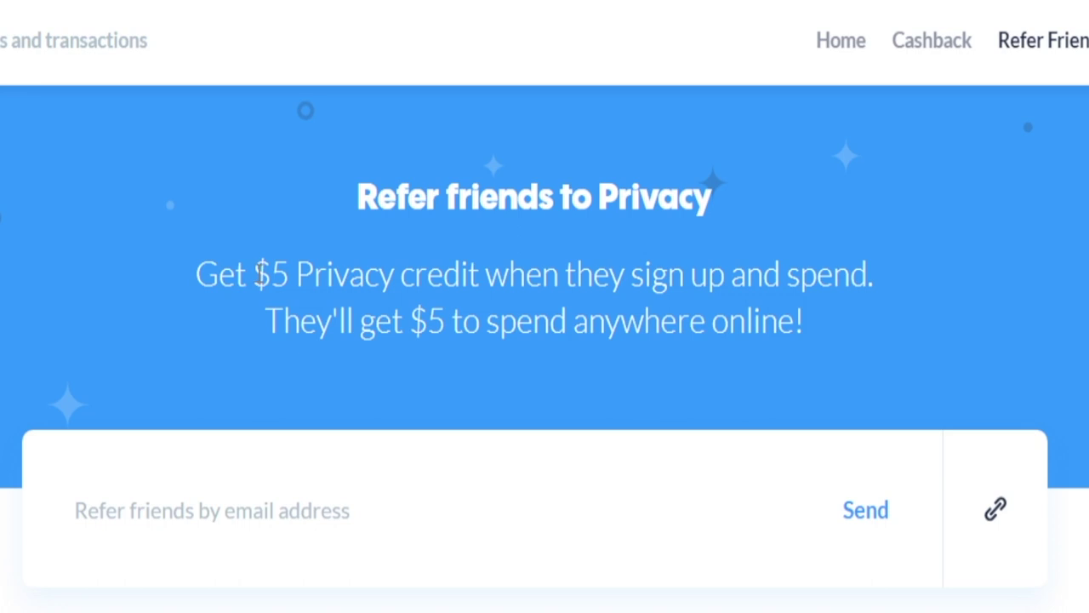
left_click_drag(392, 177, 411, 177)
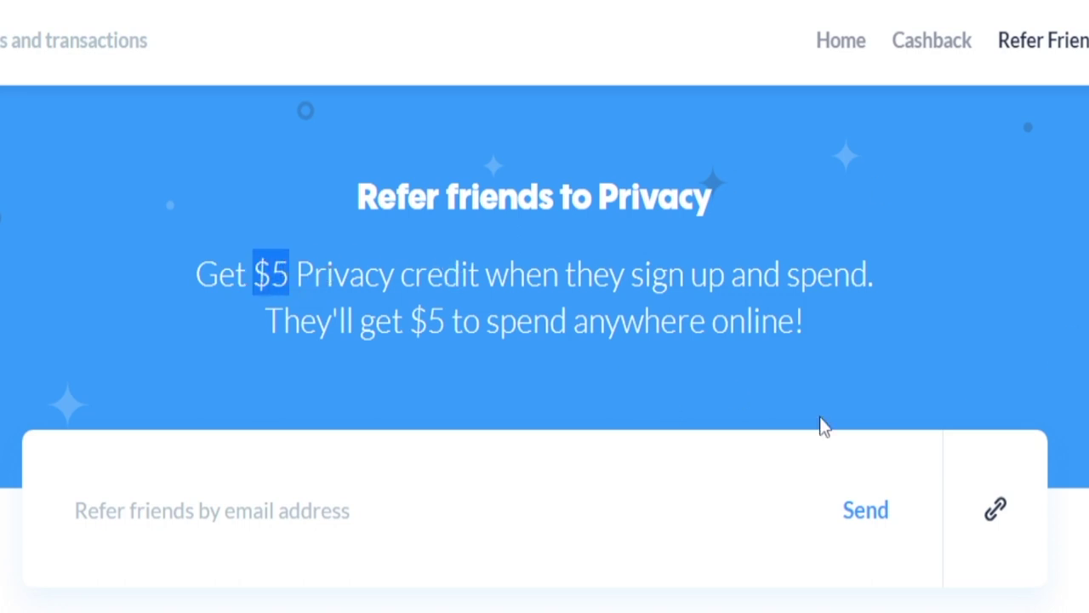
left_click_drag(331, 316, 822, 313)
left_click(897, 298)
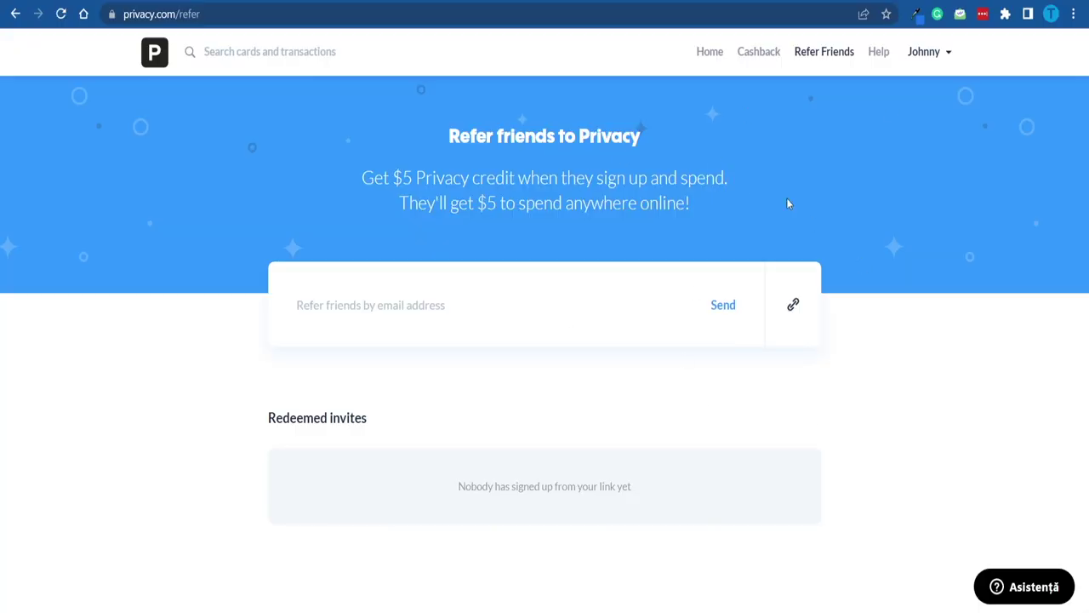
left_click(835, 198)
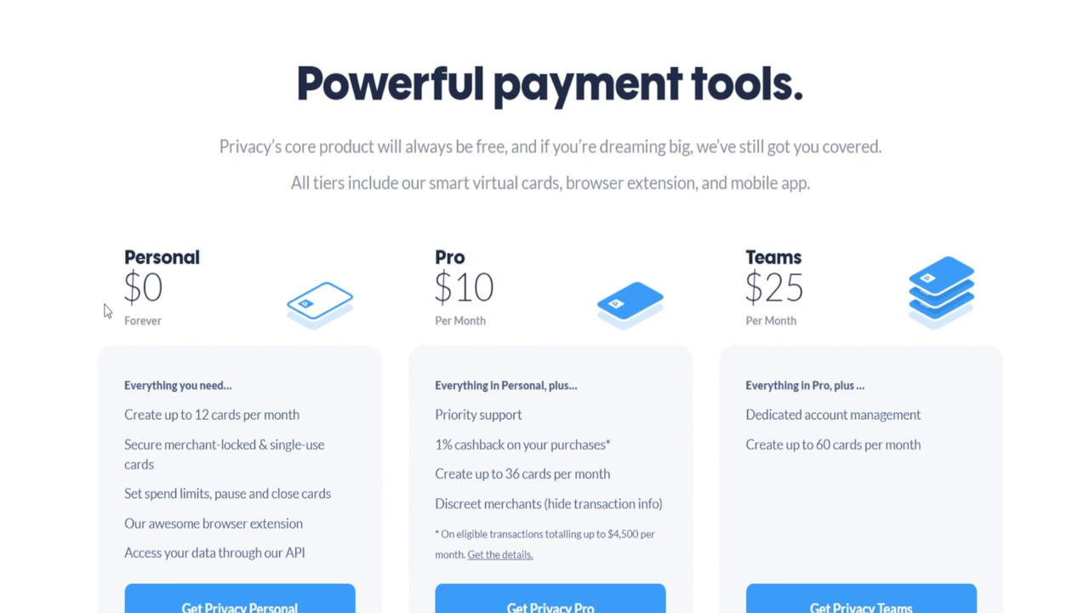
Step: Compare the Personal plan's $0 Forever price and spend limits with Pro's $10 per month
left_click_drag(106, 311, 186, 289)
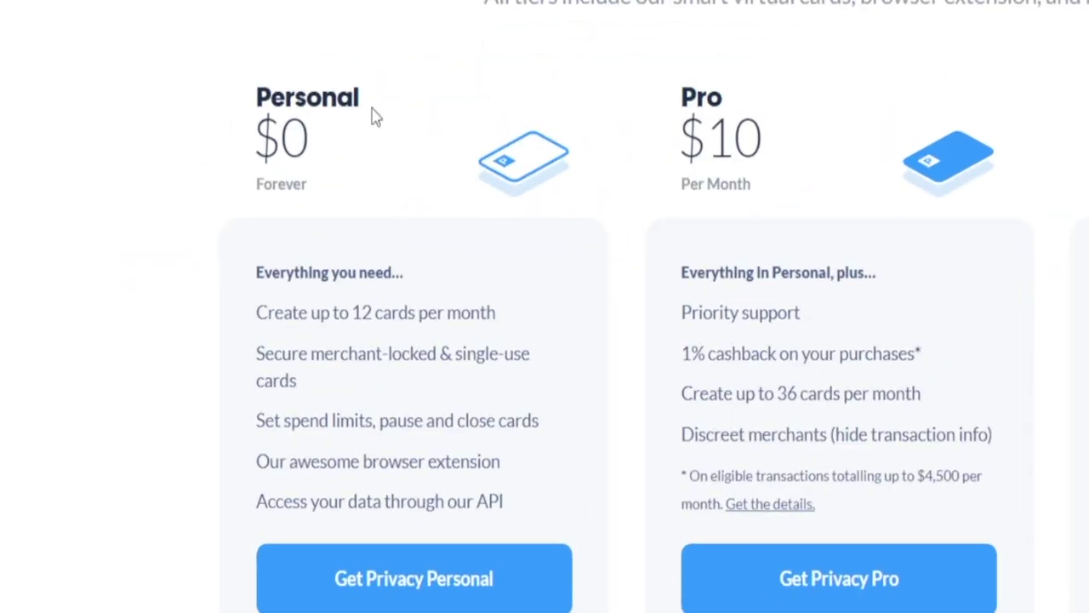
left_click_drag(257, 420, 554, 423)
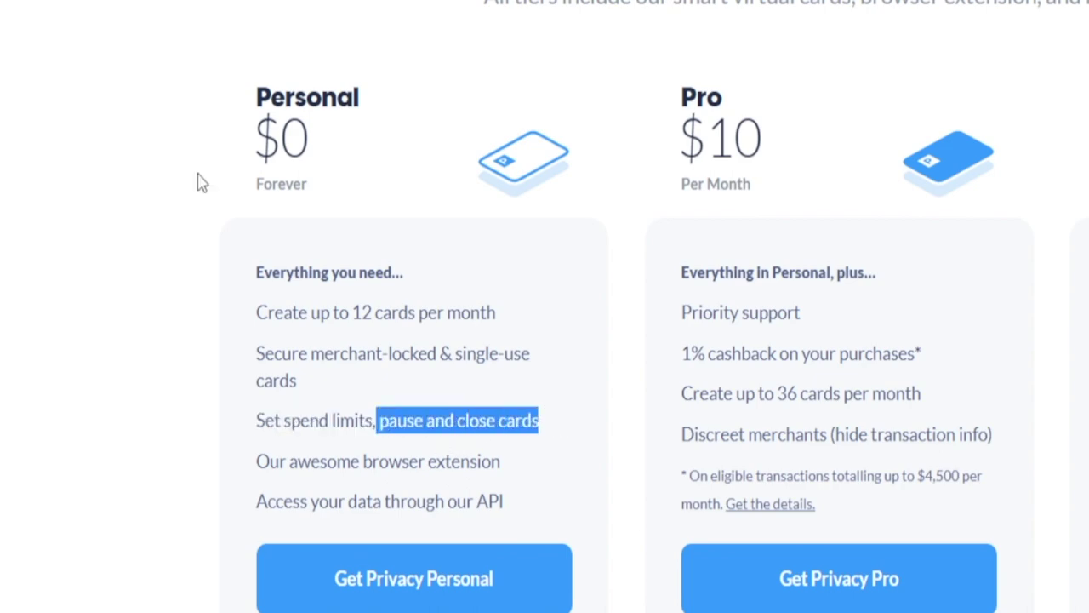
left_click(747, 91)
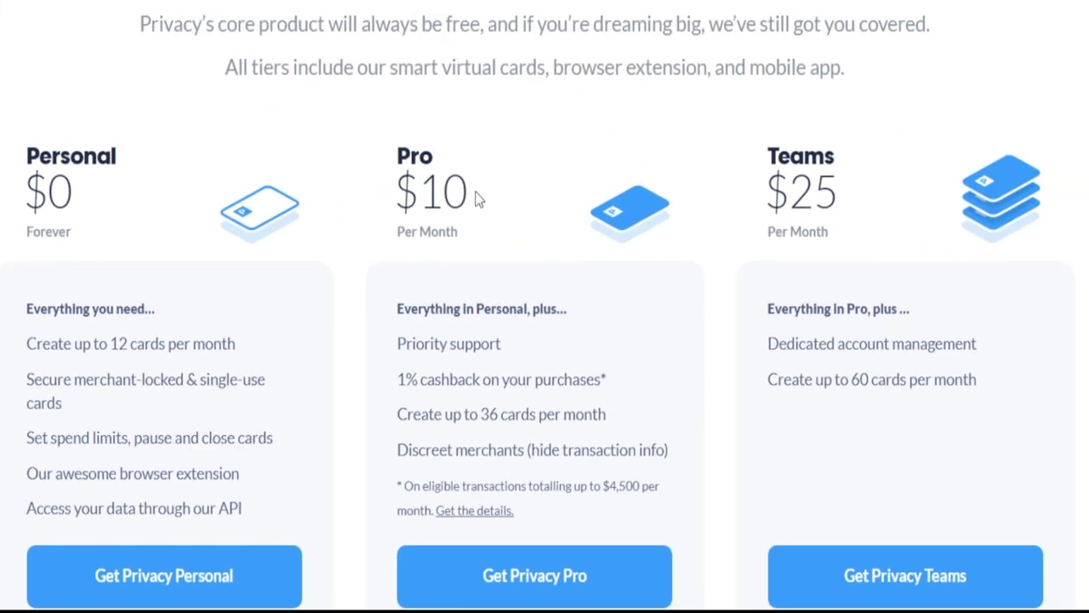
left_click_drag(772, 147, 748, 143)
left_click_drag(456, 195, 397, 192)
left_click(474, 230)
Step: Review Pro's 1% cashback and the Teams plan's $25 price and 60 cards per month
left_click_drag(445, 384, 381, 413)
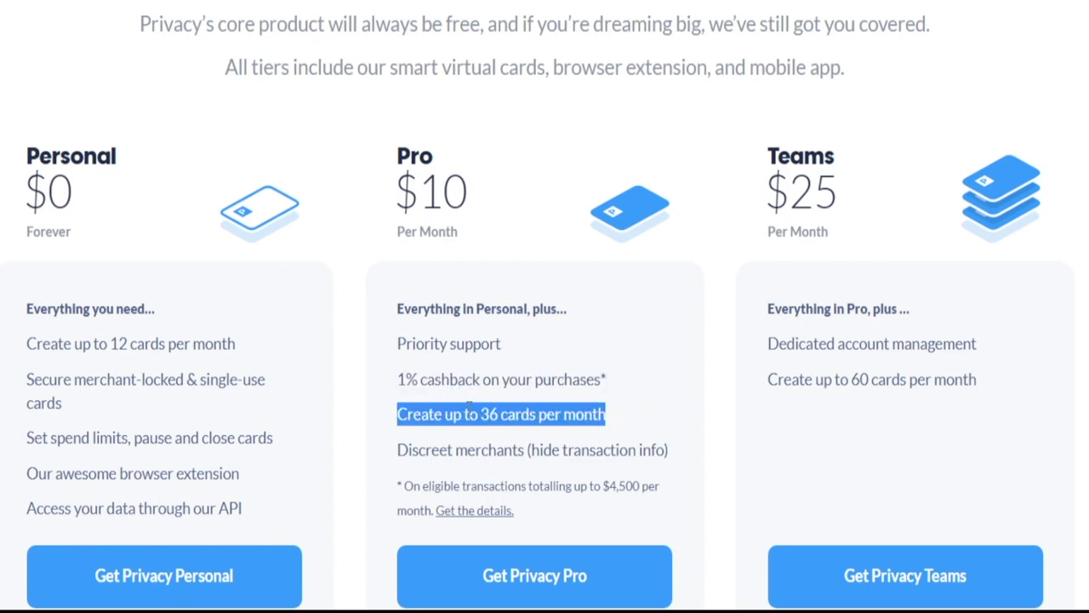
left_click(662, 406)
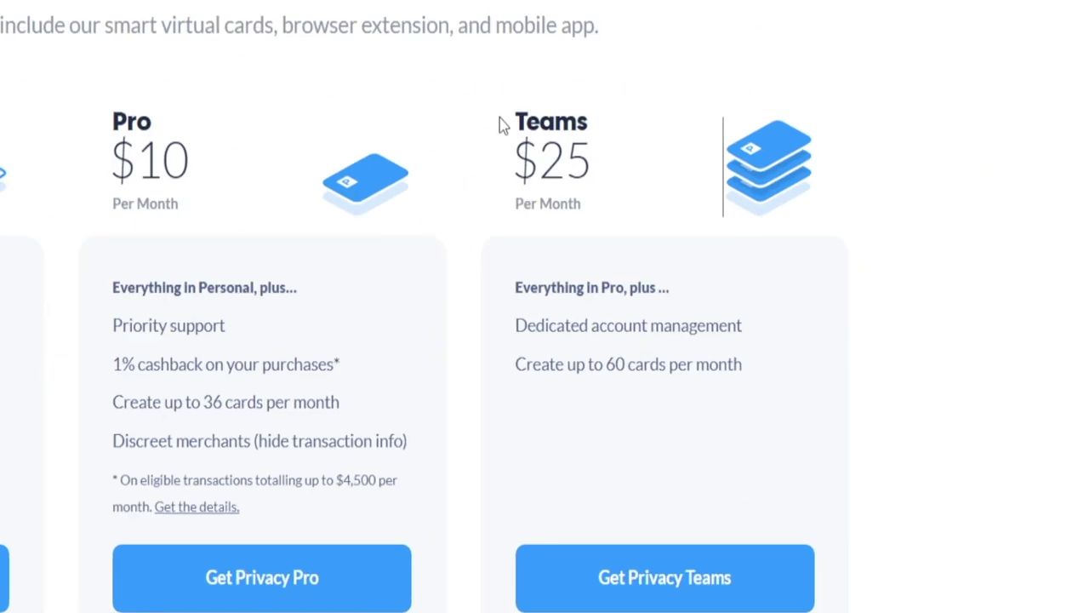
left_click_drag(603, 202, 516, 175)
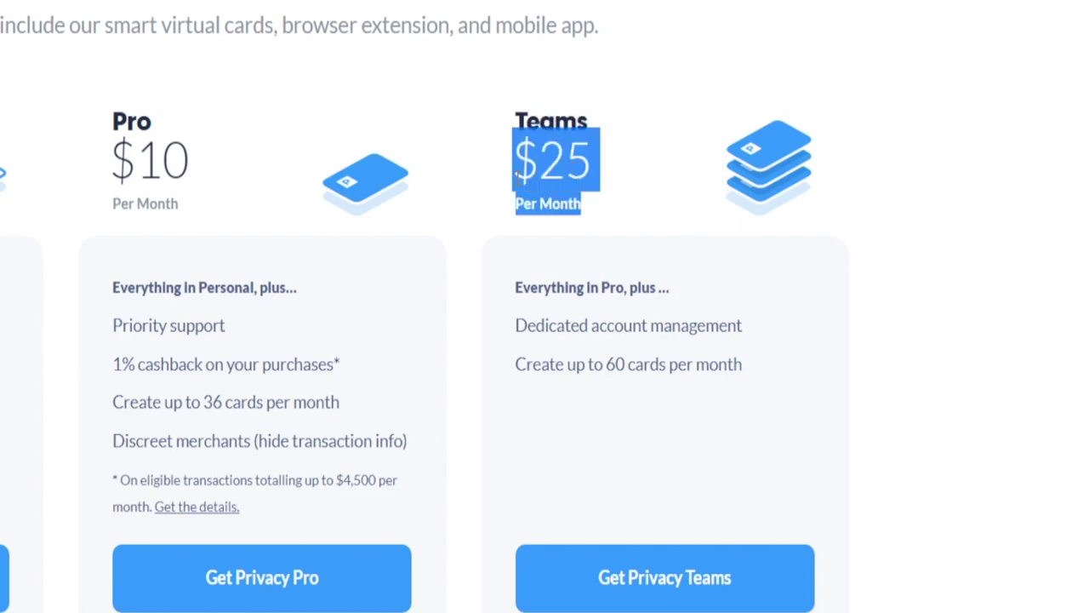
triple_click(576, 352)
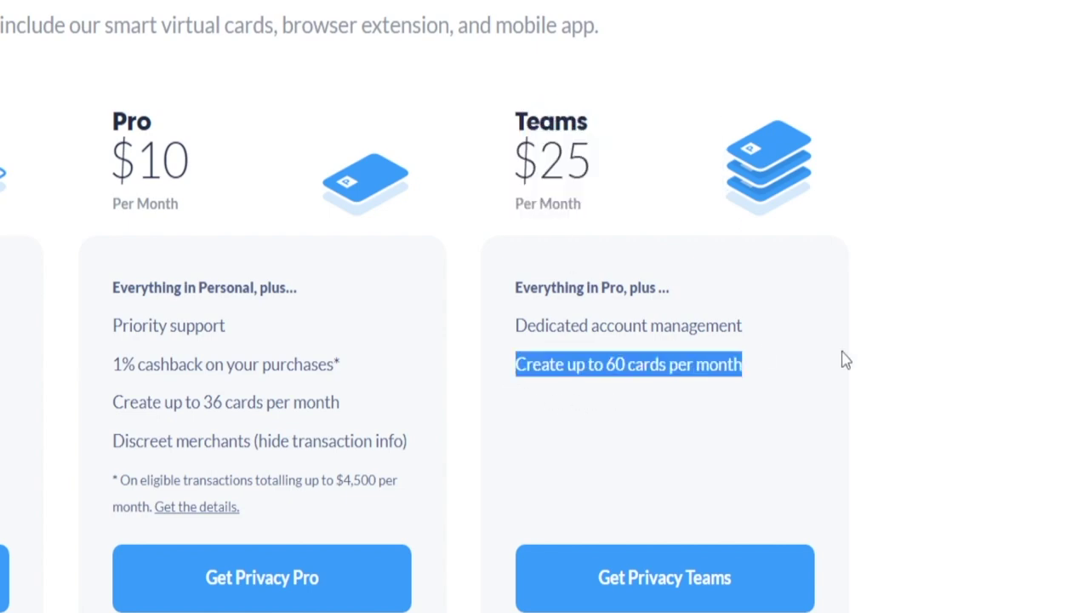
left_click(977, 332)
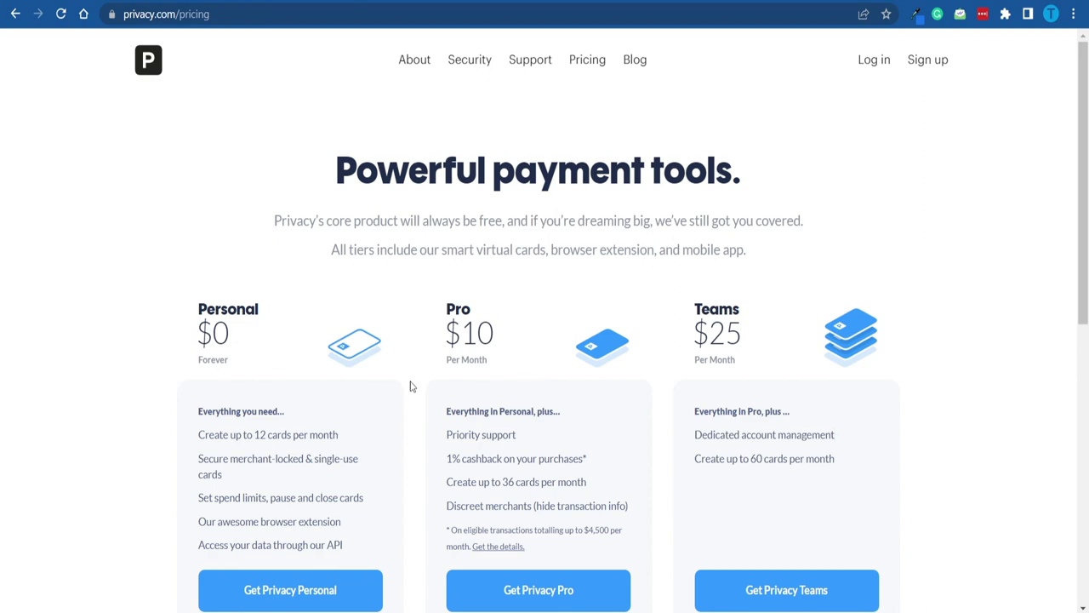
scroll(568, 357, "down", 4)
scroll(579, 303, "up", 3)
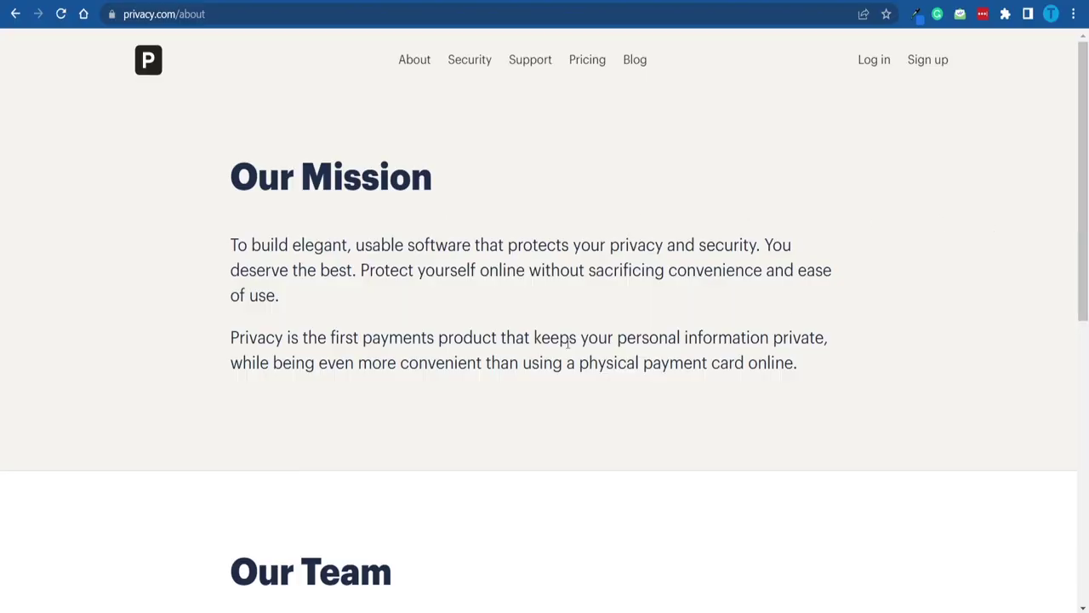
Step: Scroll down through the About page's mission and team sections
scroll(746, 200, "down", 5)
scroll(722, 217, "down", 3)
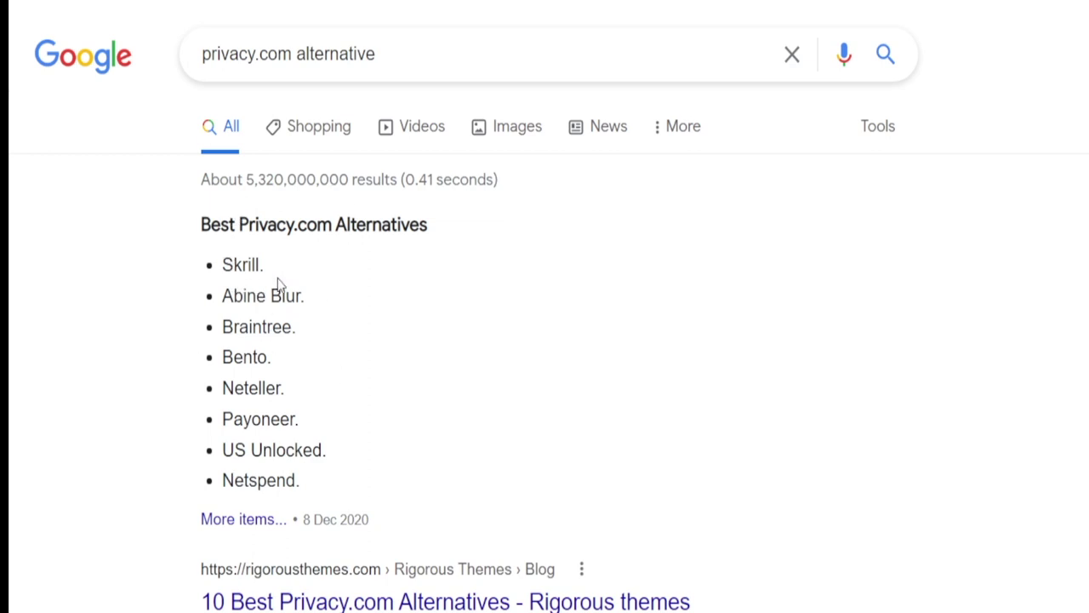
Step: Search the corrected query 'privacy.com alternatives available worldwide' and review the alternatives listed
left_click_drag(300, 425, 220, 420)
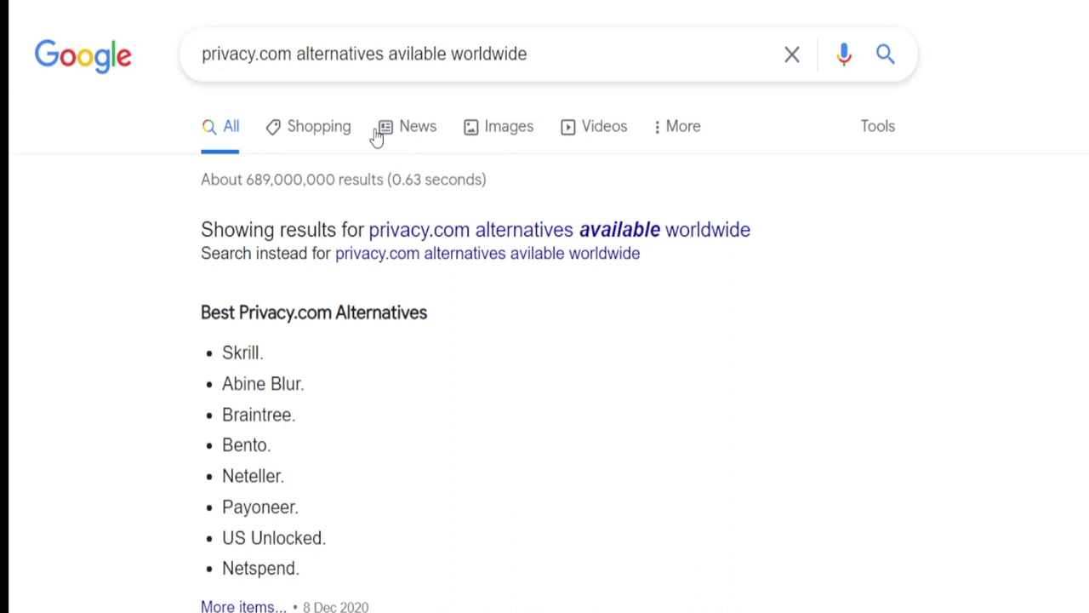
left_click(695, 235)
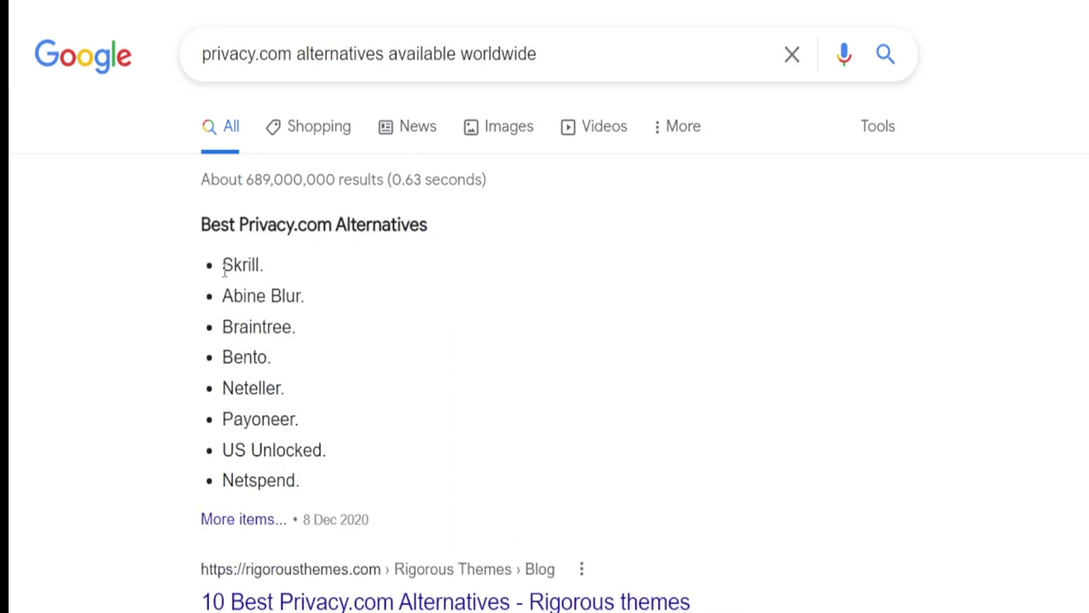
left_click_drag(226, 264, 316, 479)
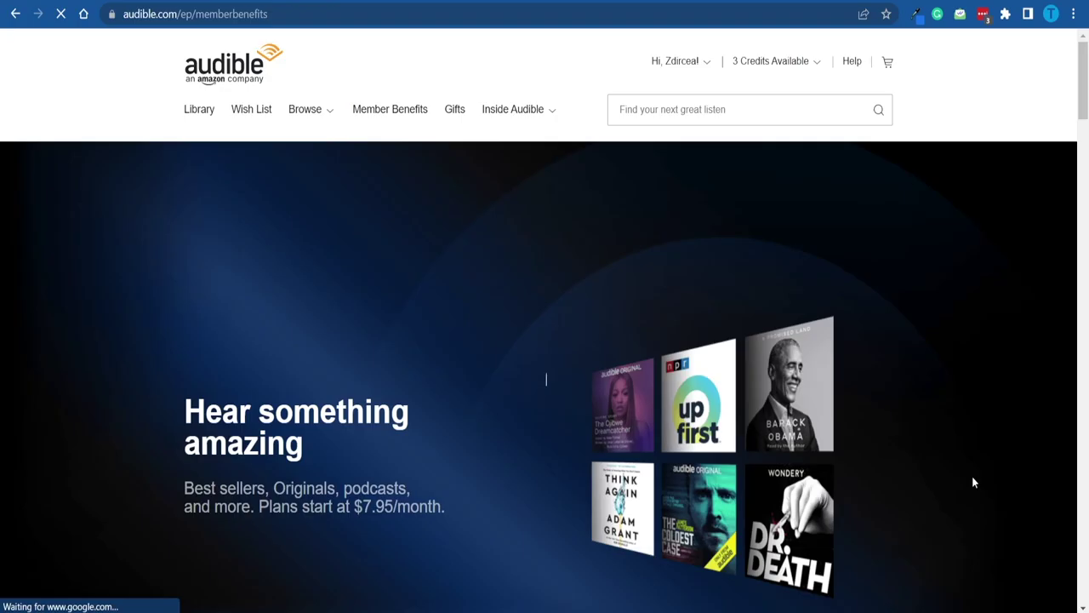